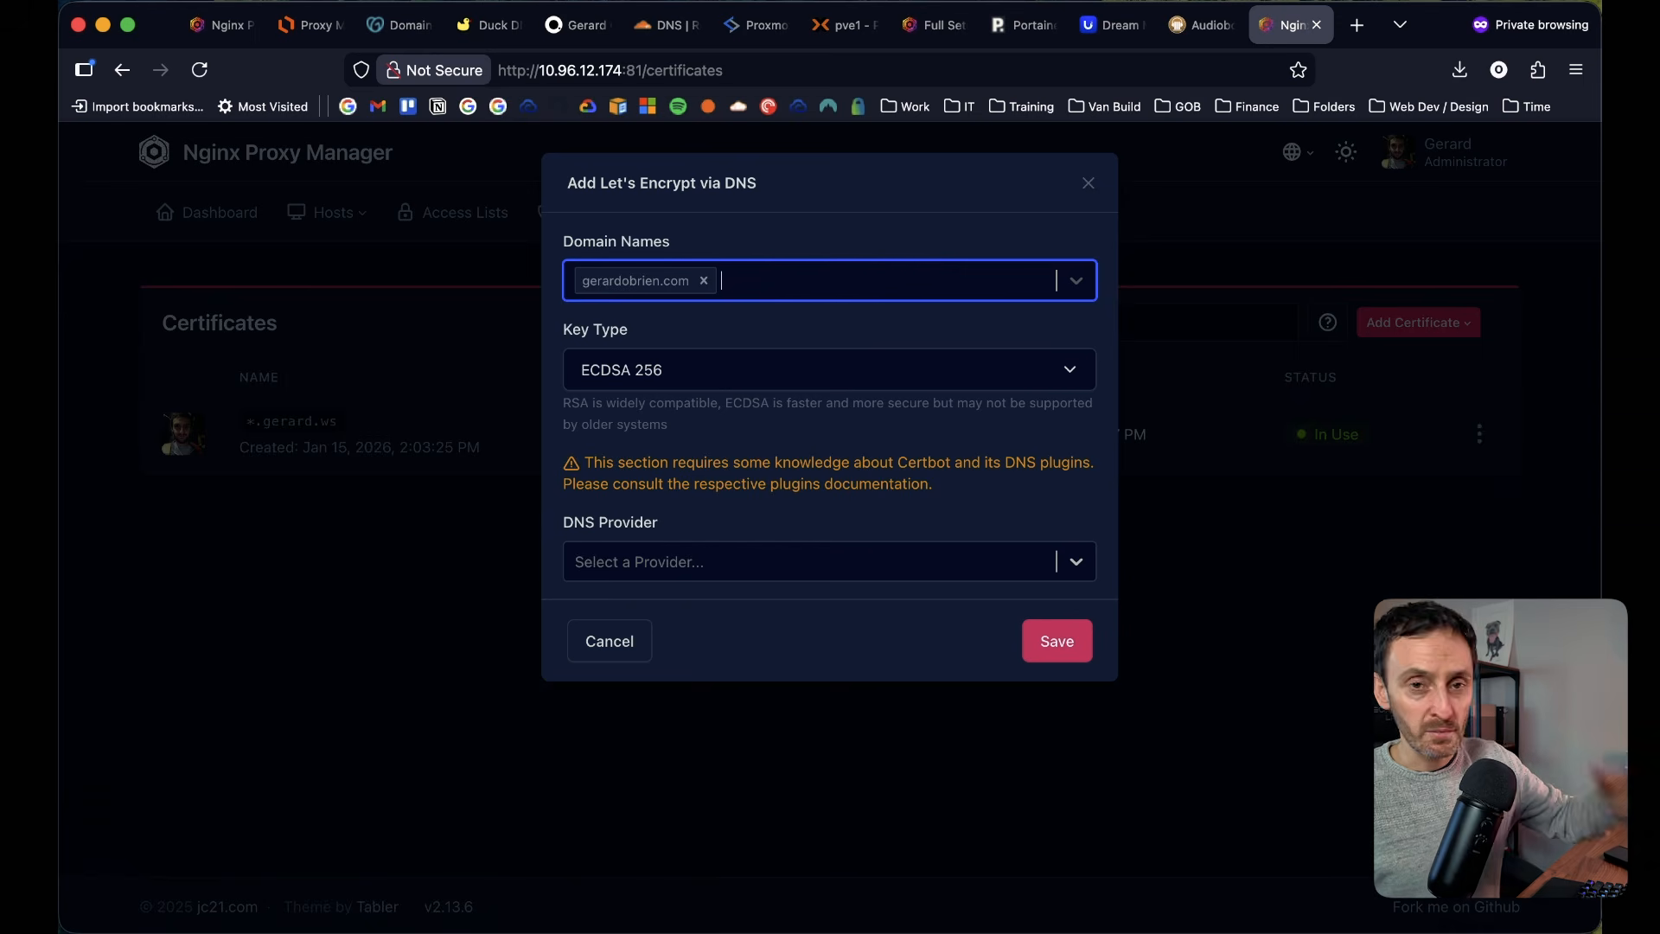
Step: Set the gerardobrien.com certificate's key type to RSA 2048 and choose Cloudflare as its DNS provider
left_click(630, 385)
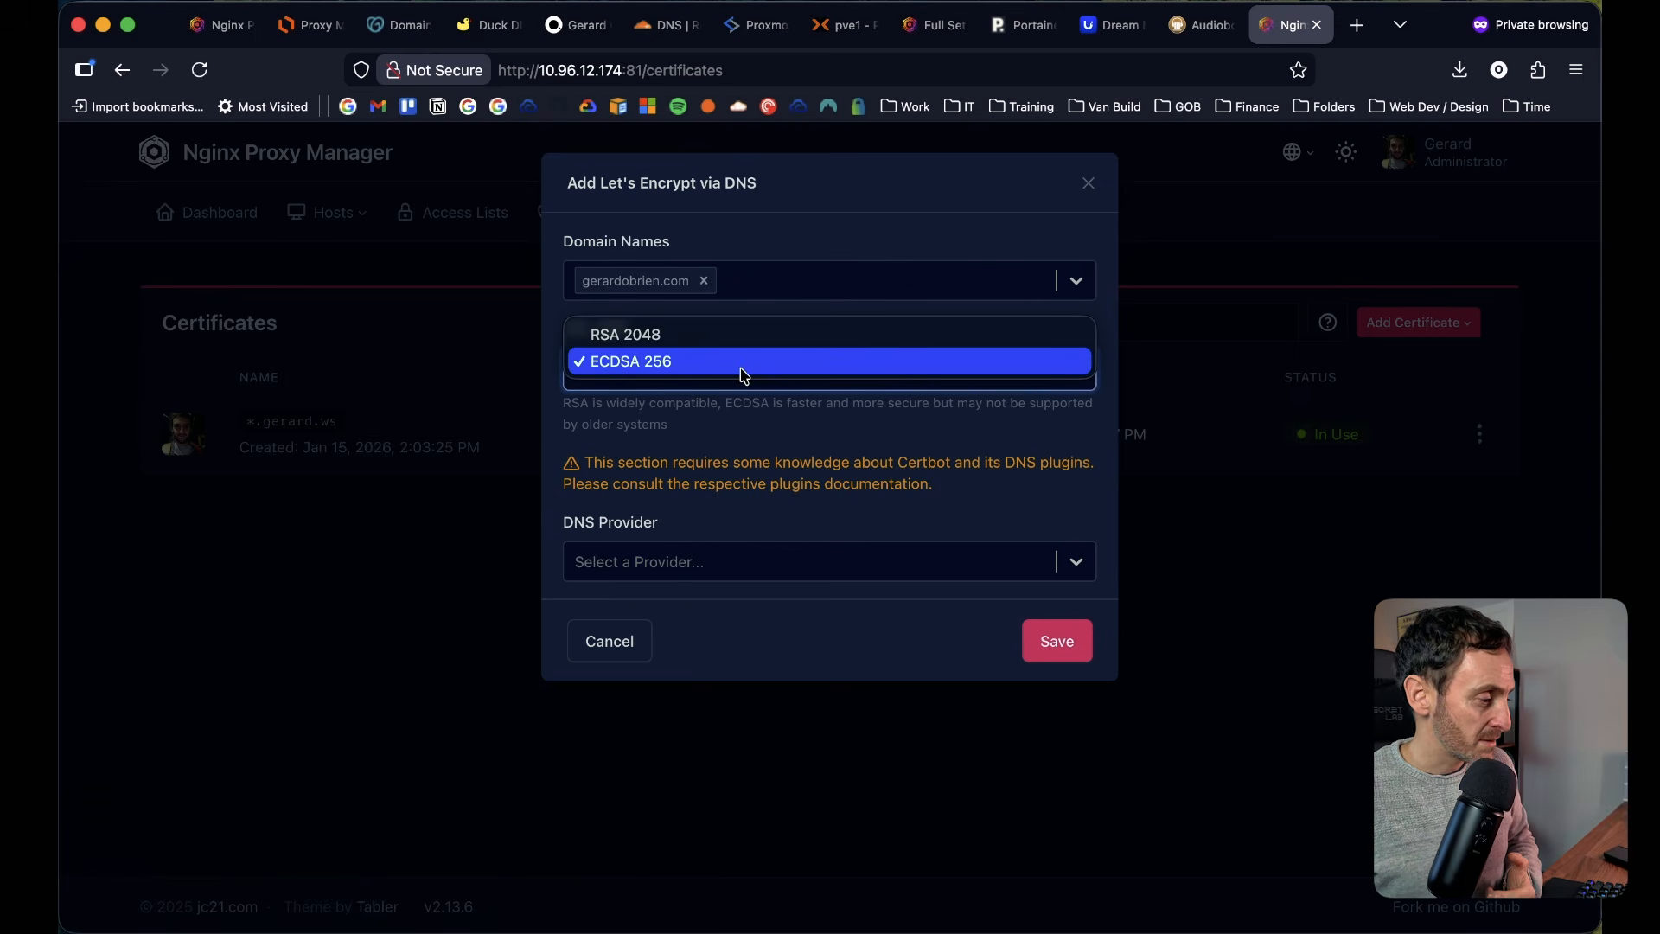
left_click(657, 334)
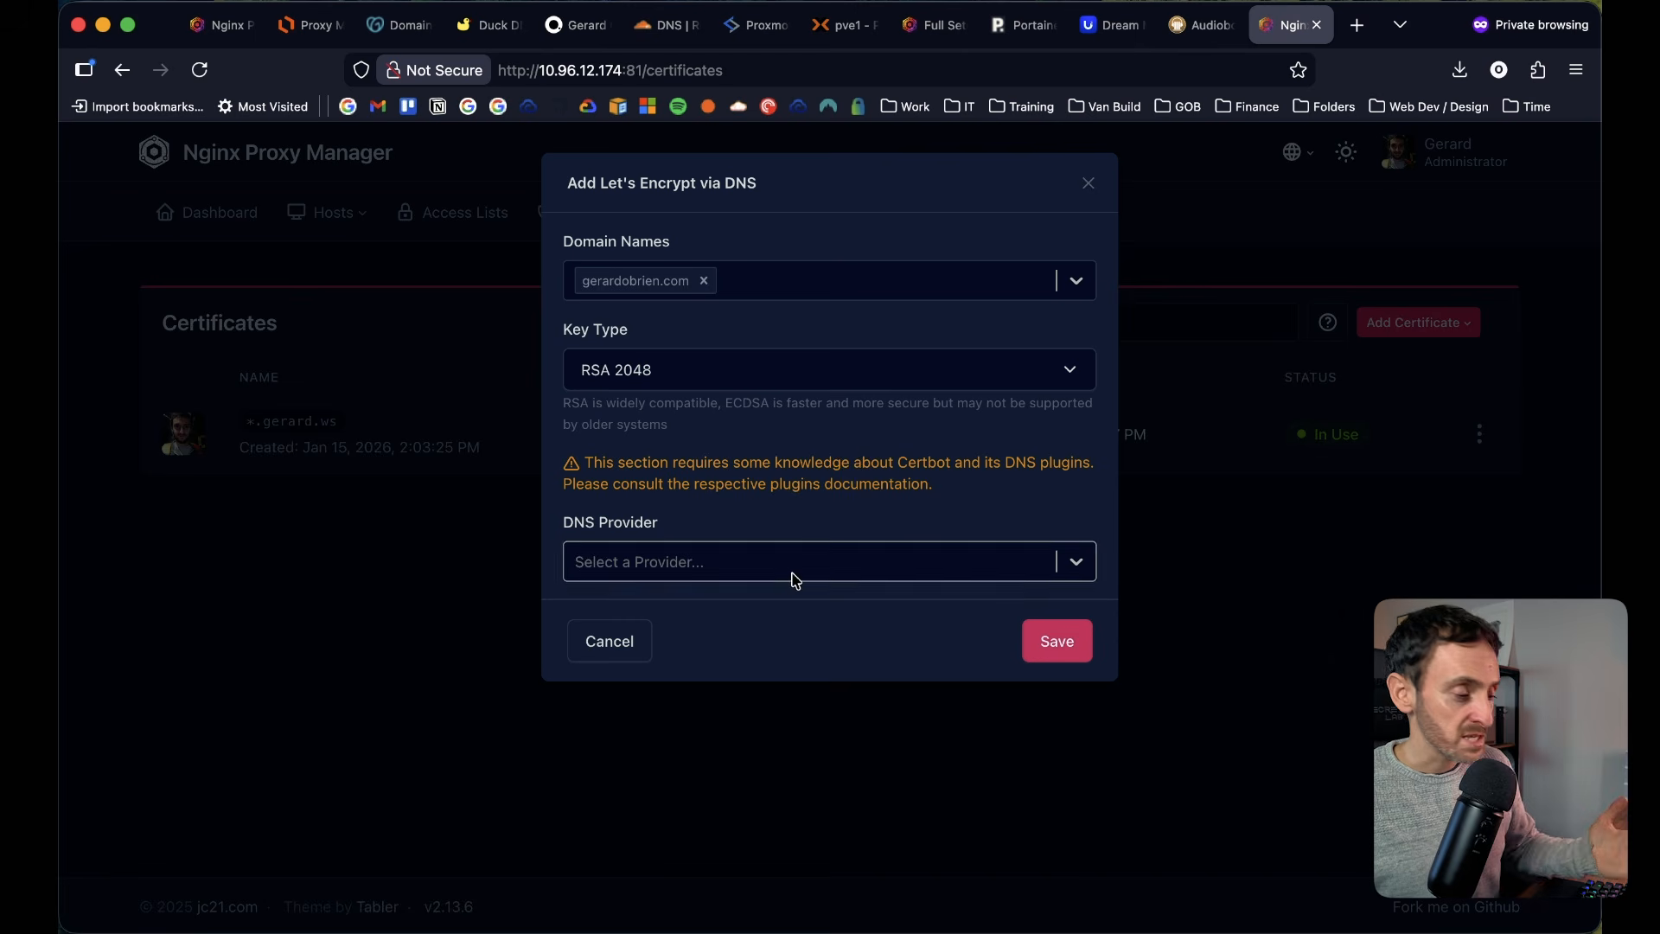
left_click(719, 564)
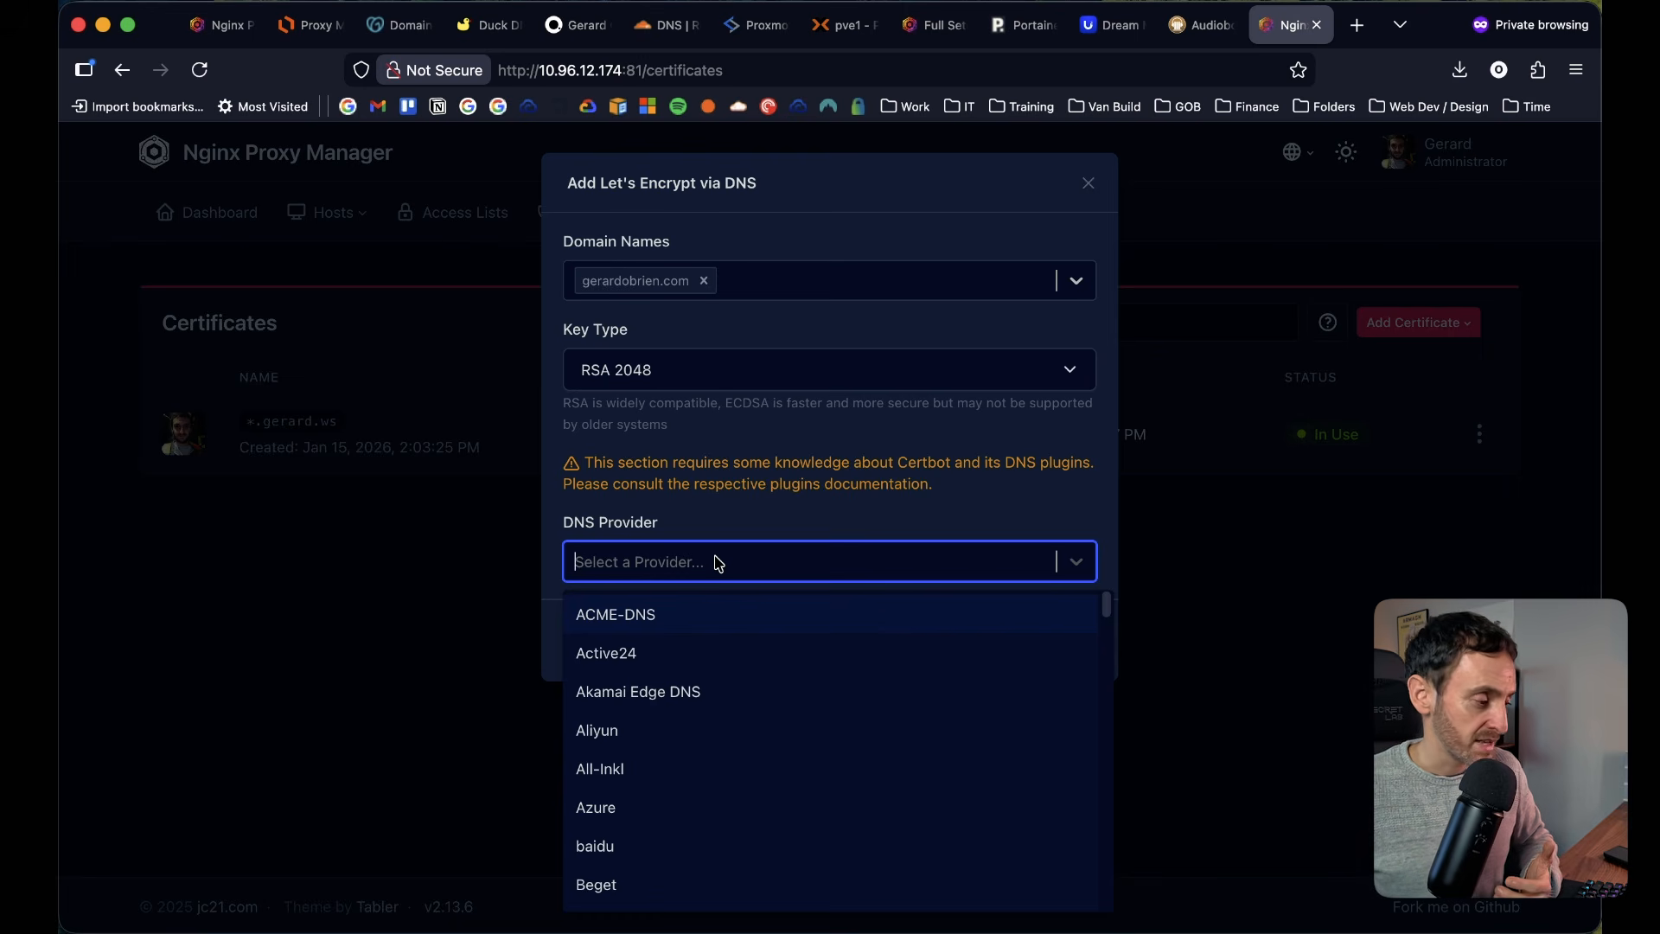
scroll(754, 662, "down", 8)
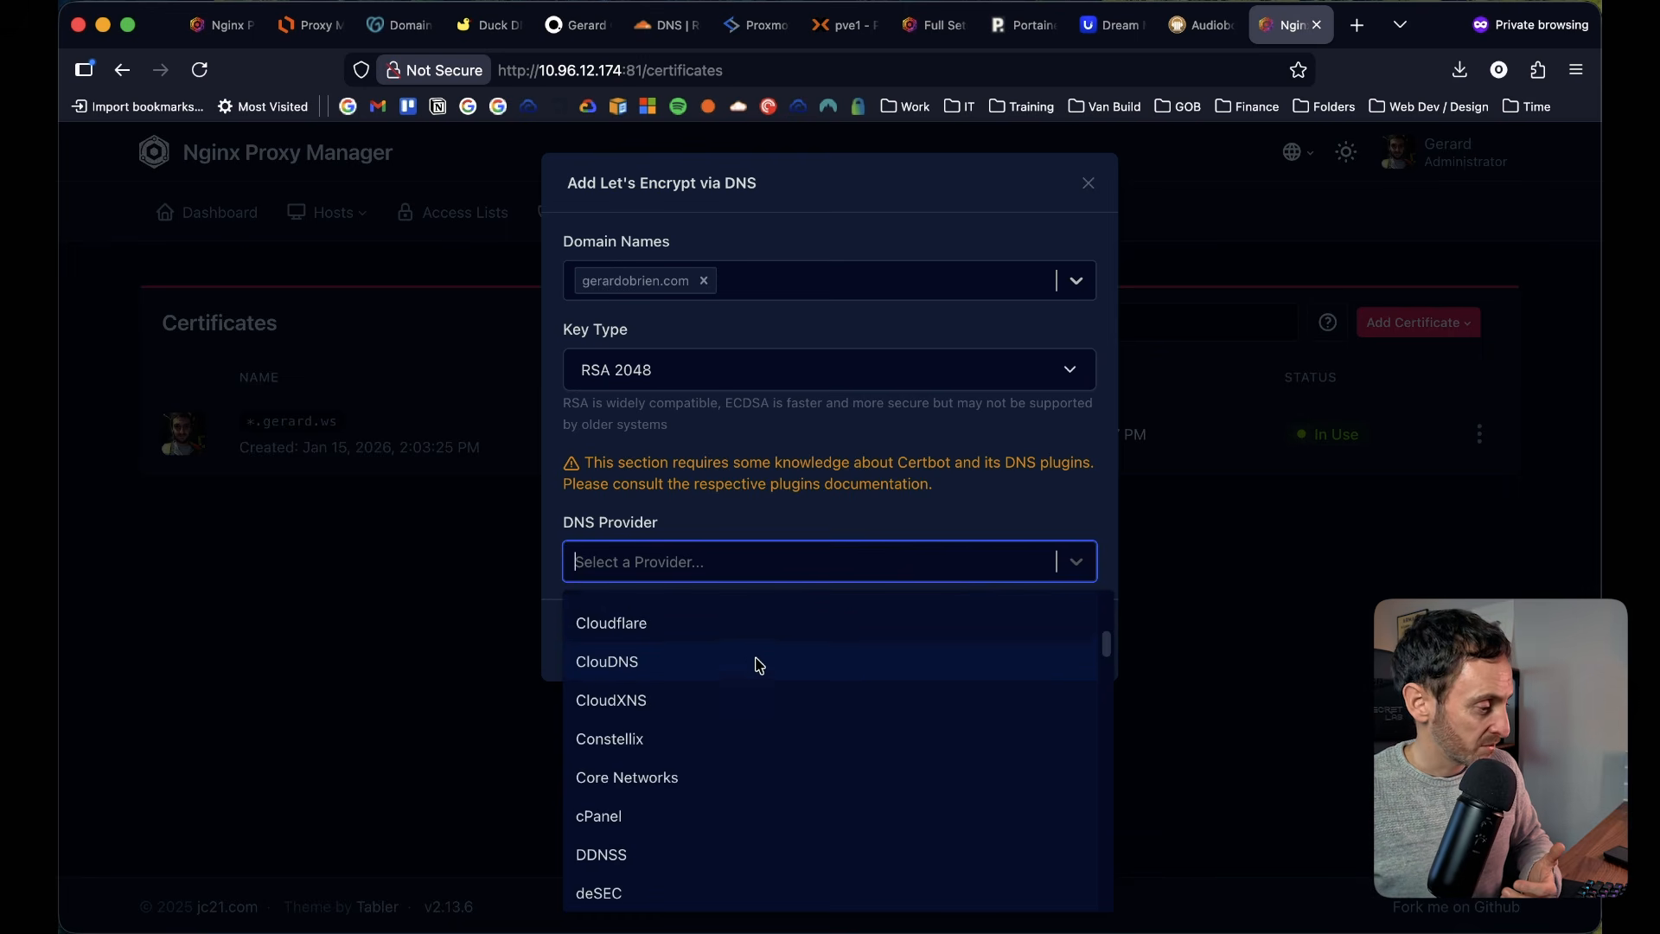
scroll(750, 657, "up", 1)
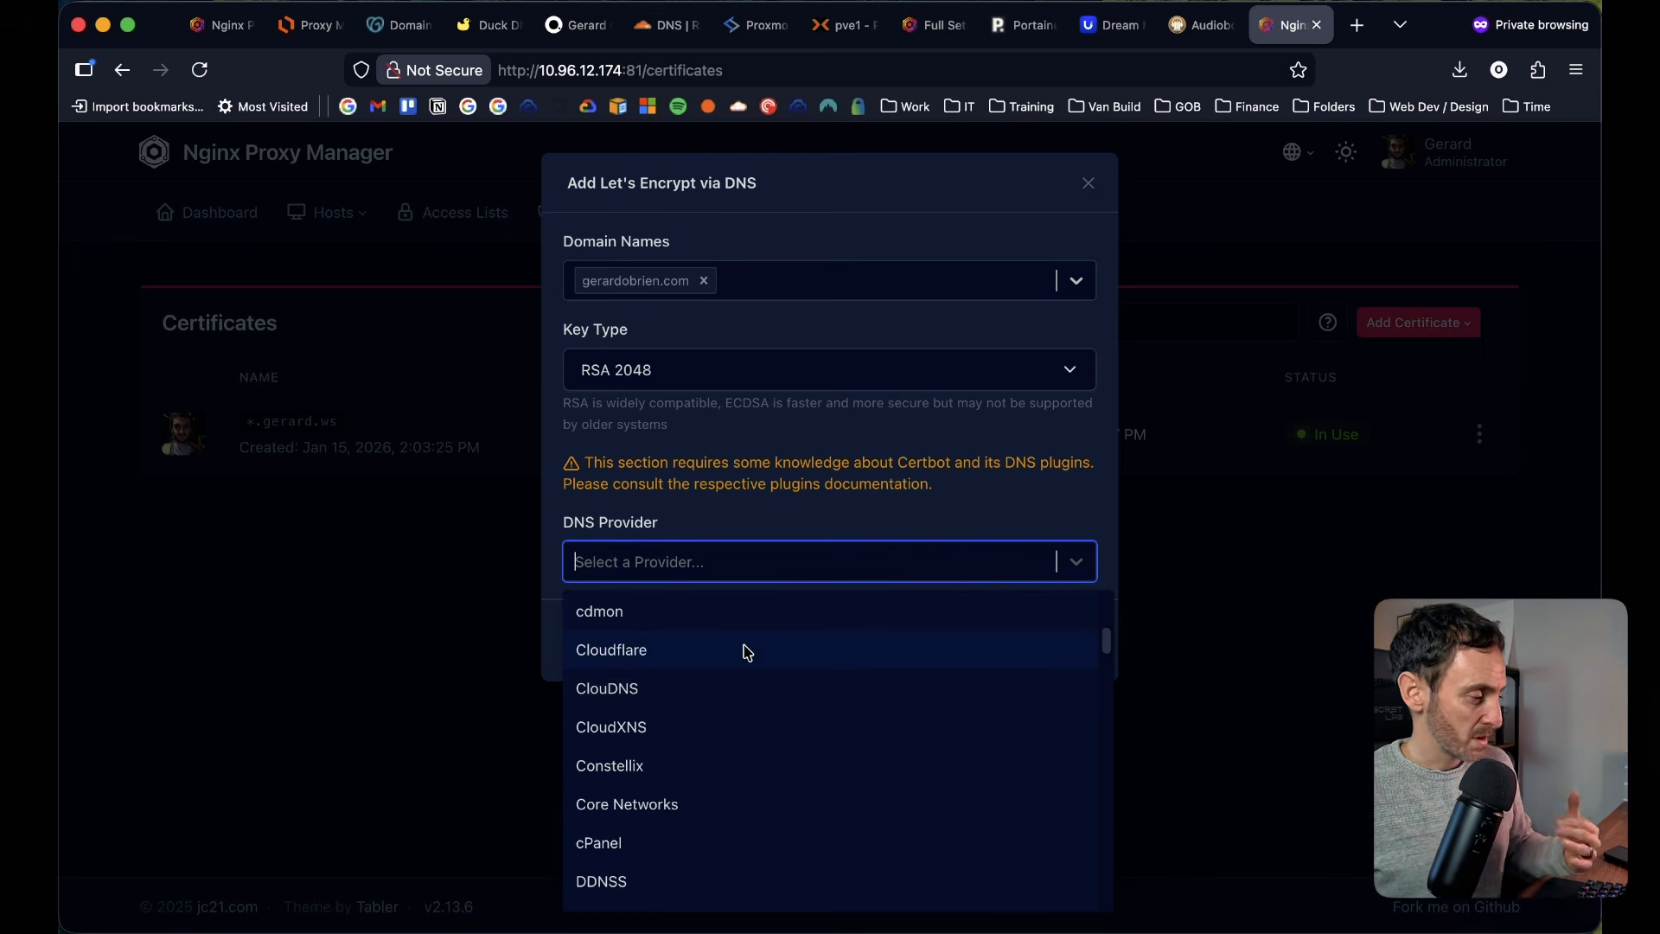
left_click(613, 649)
Step: Switch the certificate's DNS provider to GoDaddy, return it to Cloudflare, and highlight the API token setting name in the credentials
scroll(678, 741, "down", 3)
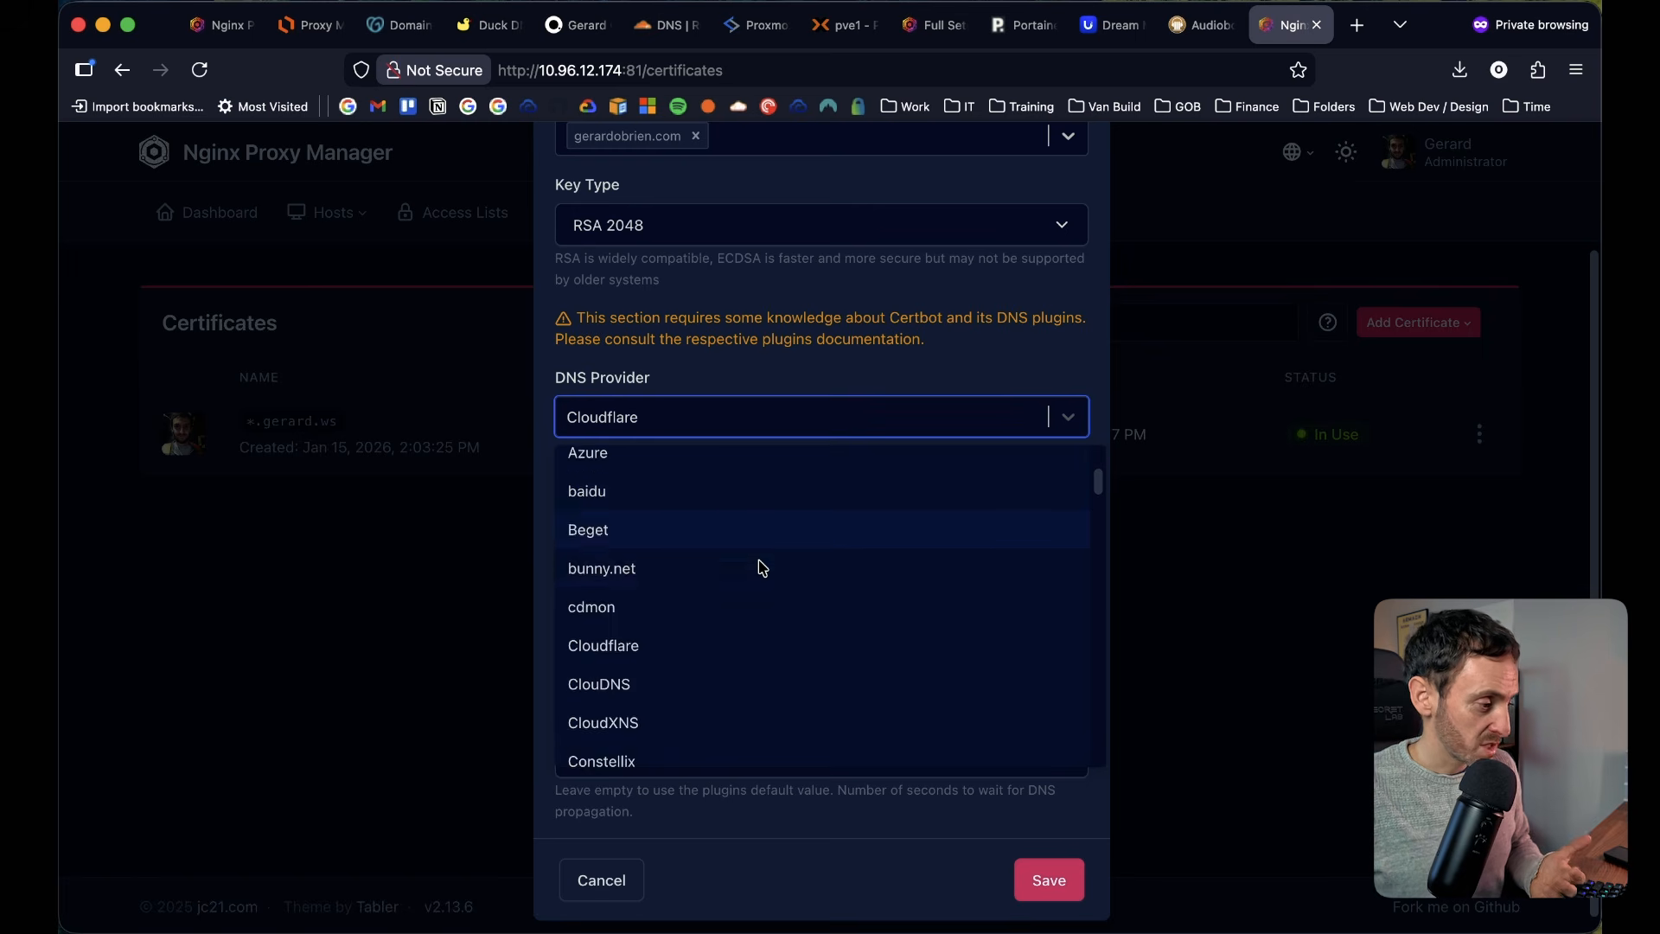
scroll(762, 568, "down", 4)
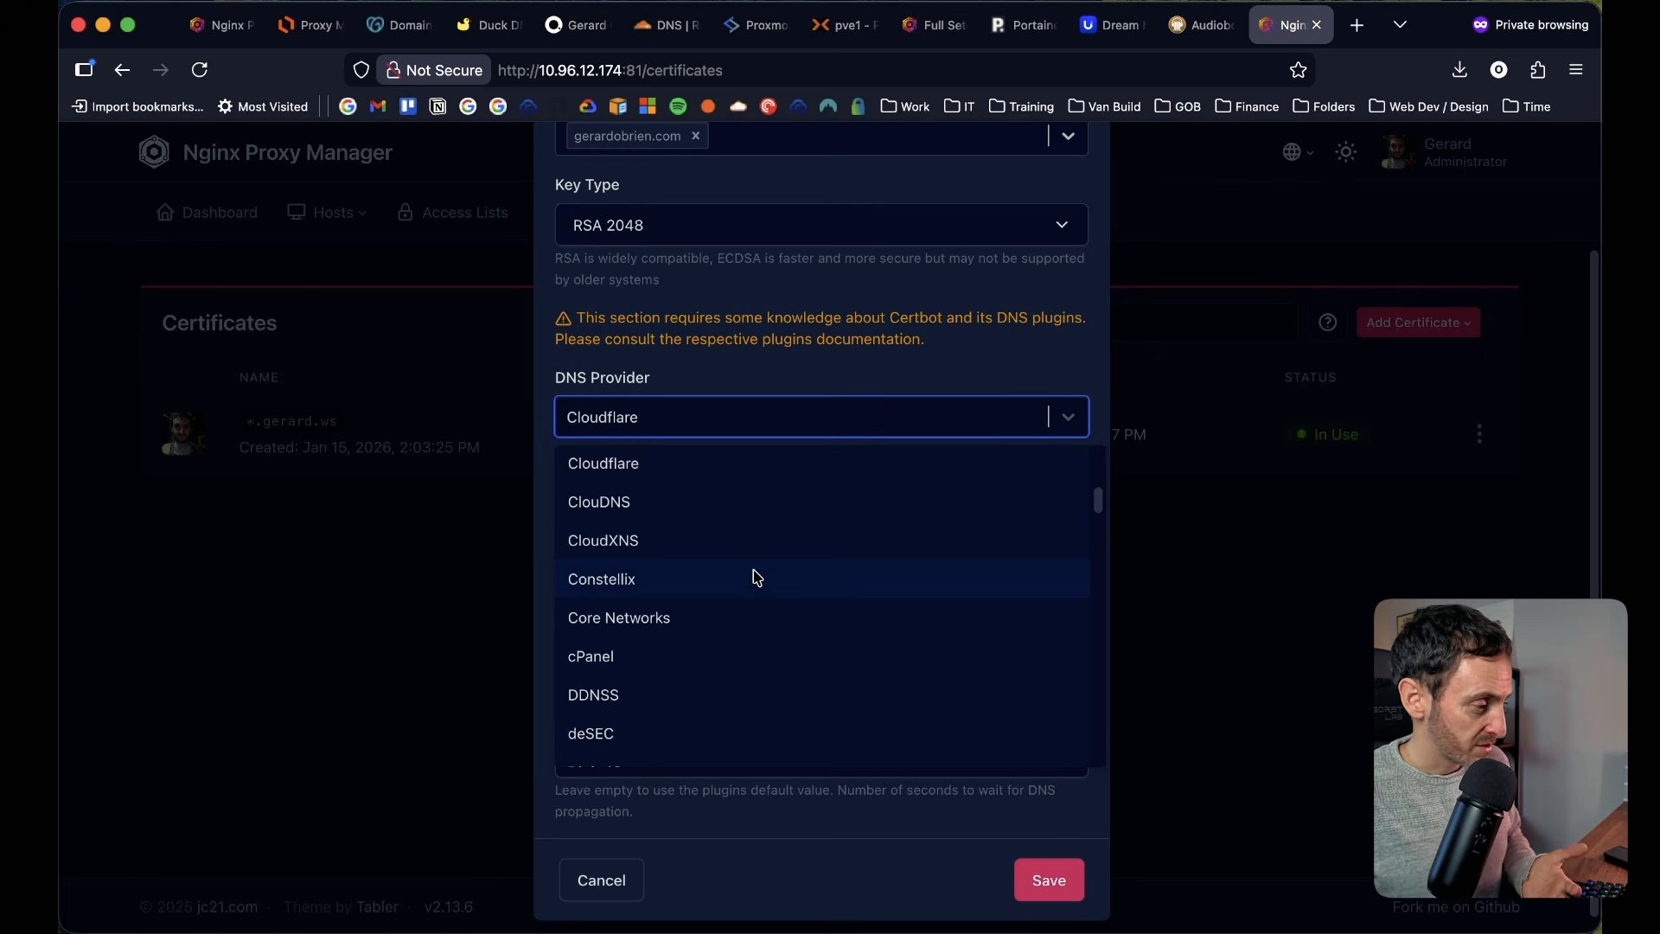
scroll(715, 618, "down", 4)
left_click(670, 689)
left_click(919, 522)
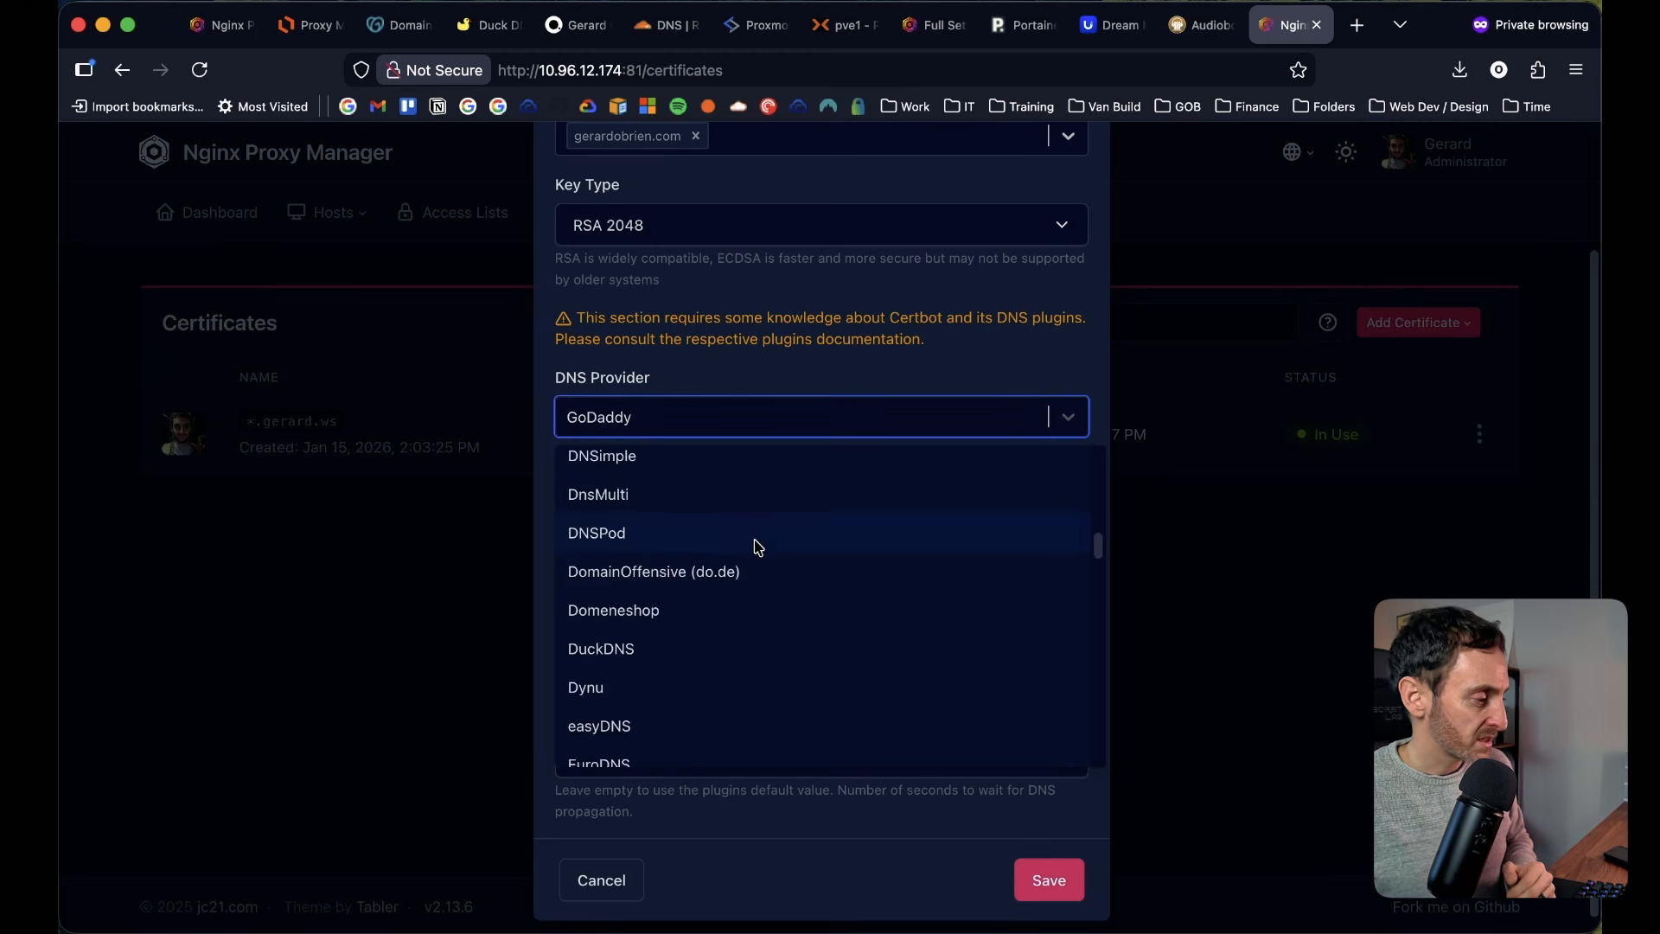
scroll(685, 548, "up", 1)
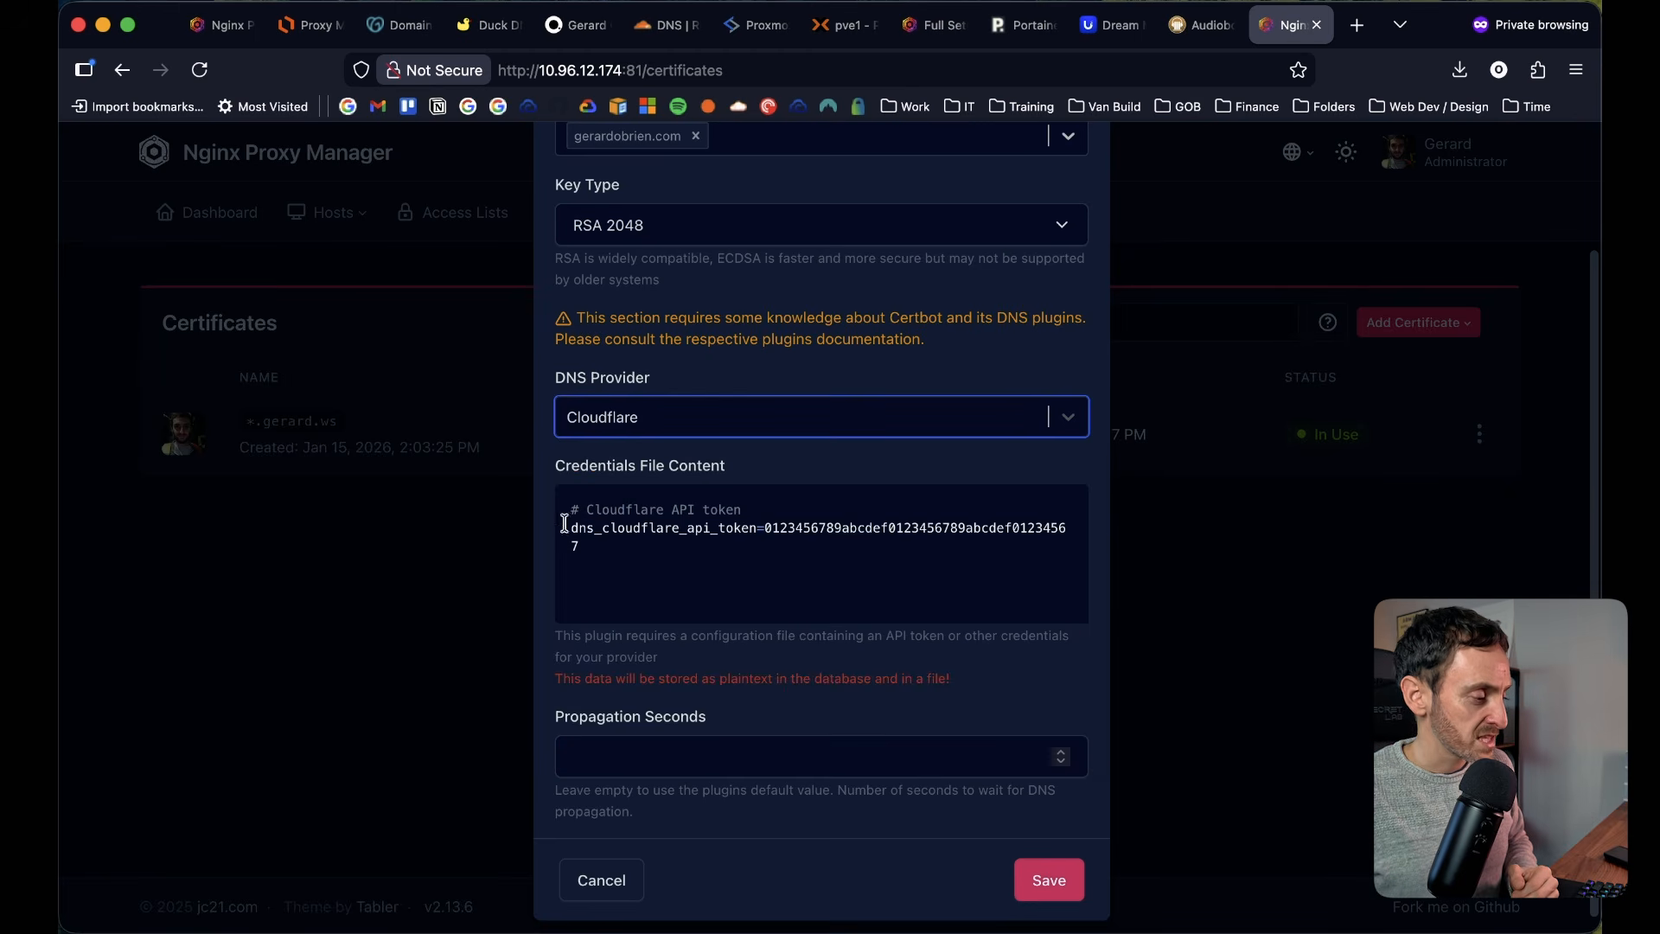
left_click(572, 531)
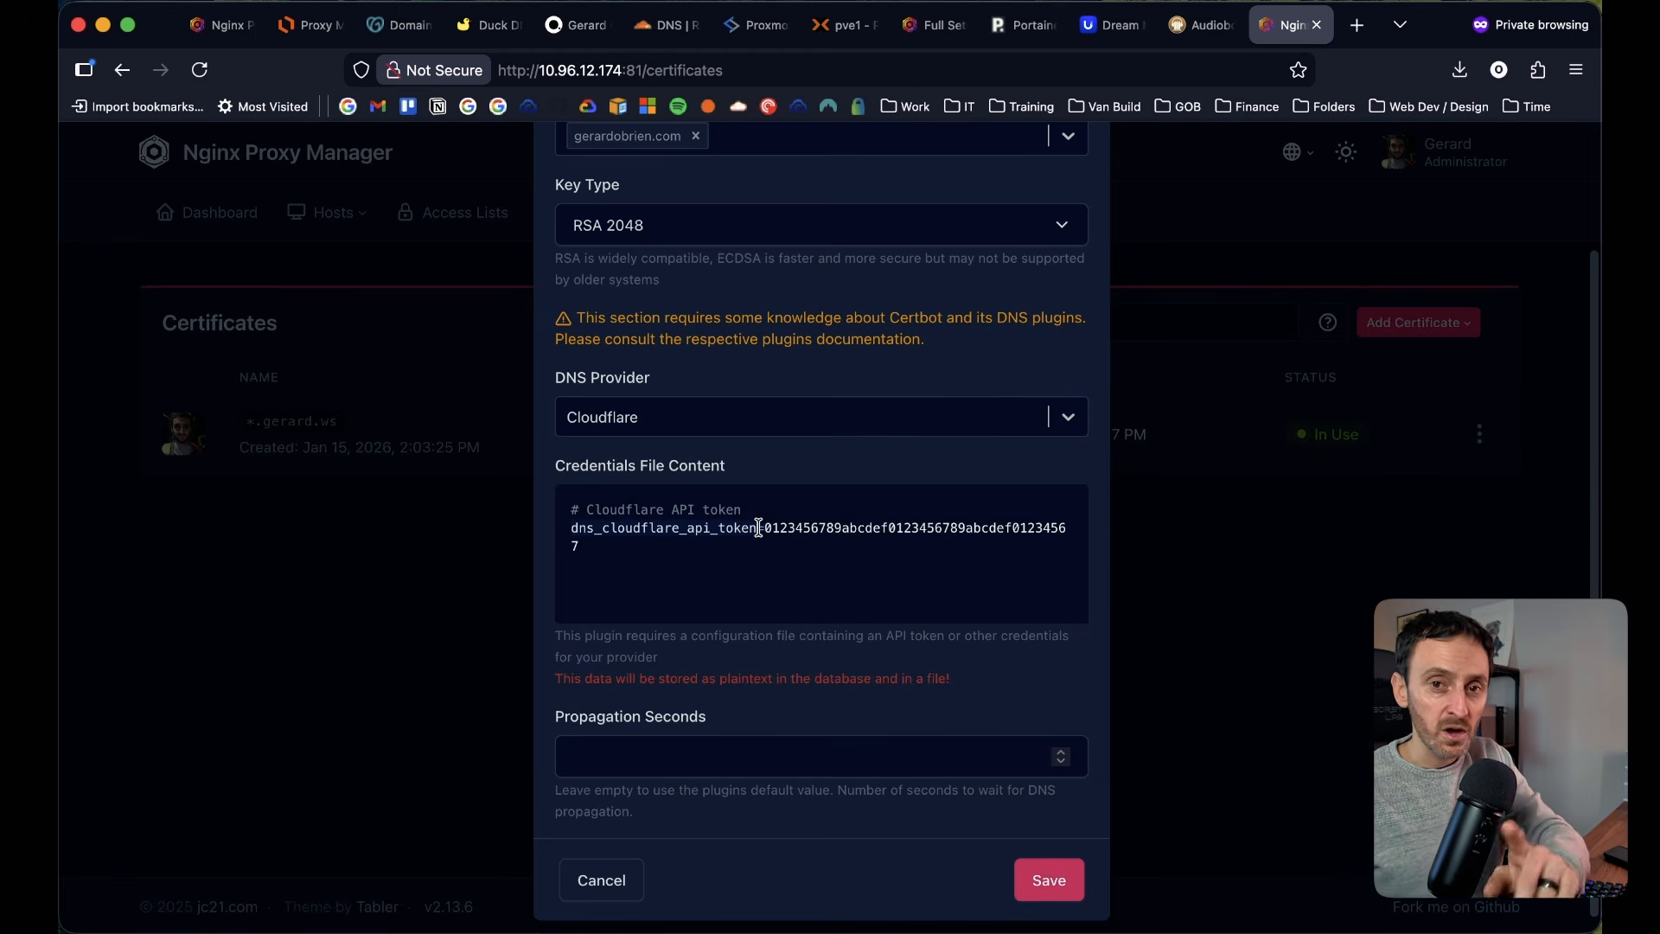
Step: Go to Cloudflare's user API tokens and start a new token from the Edit zone DNS template
left_click(666, 24)
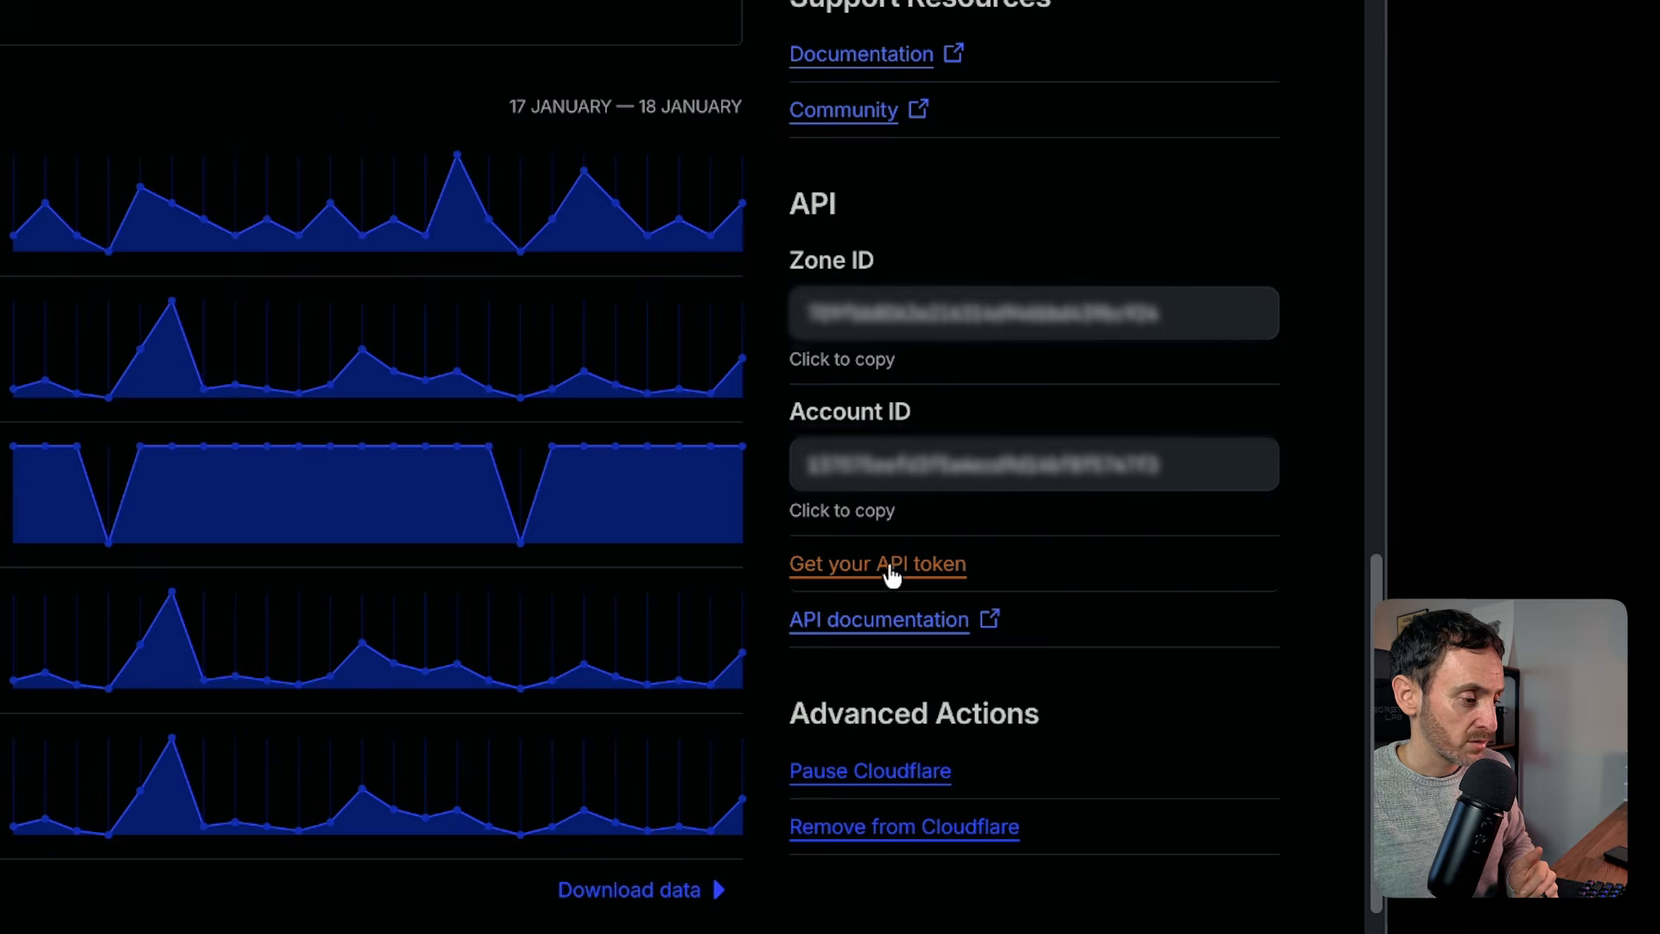
left_click(893, 575)
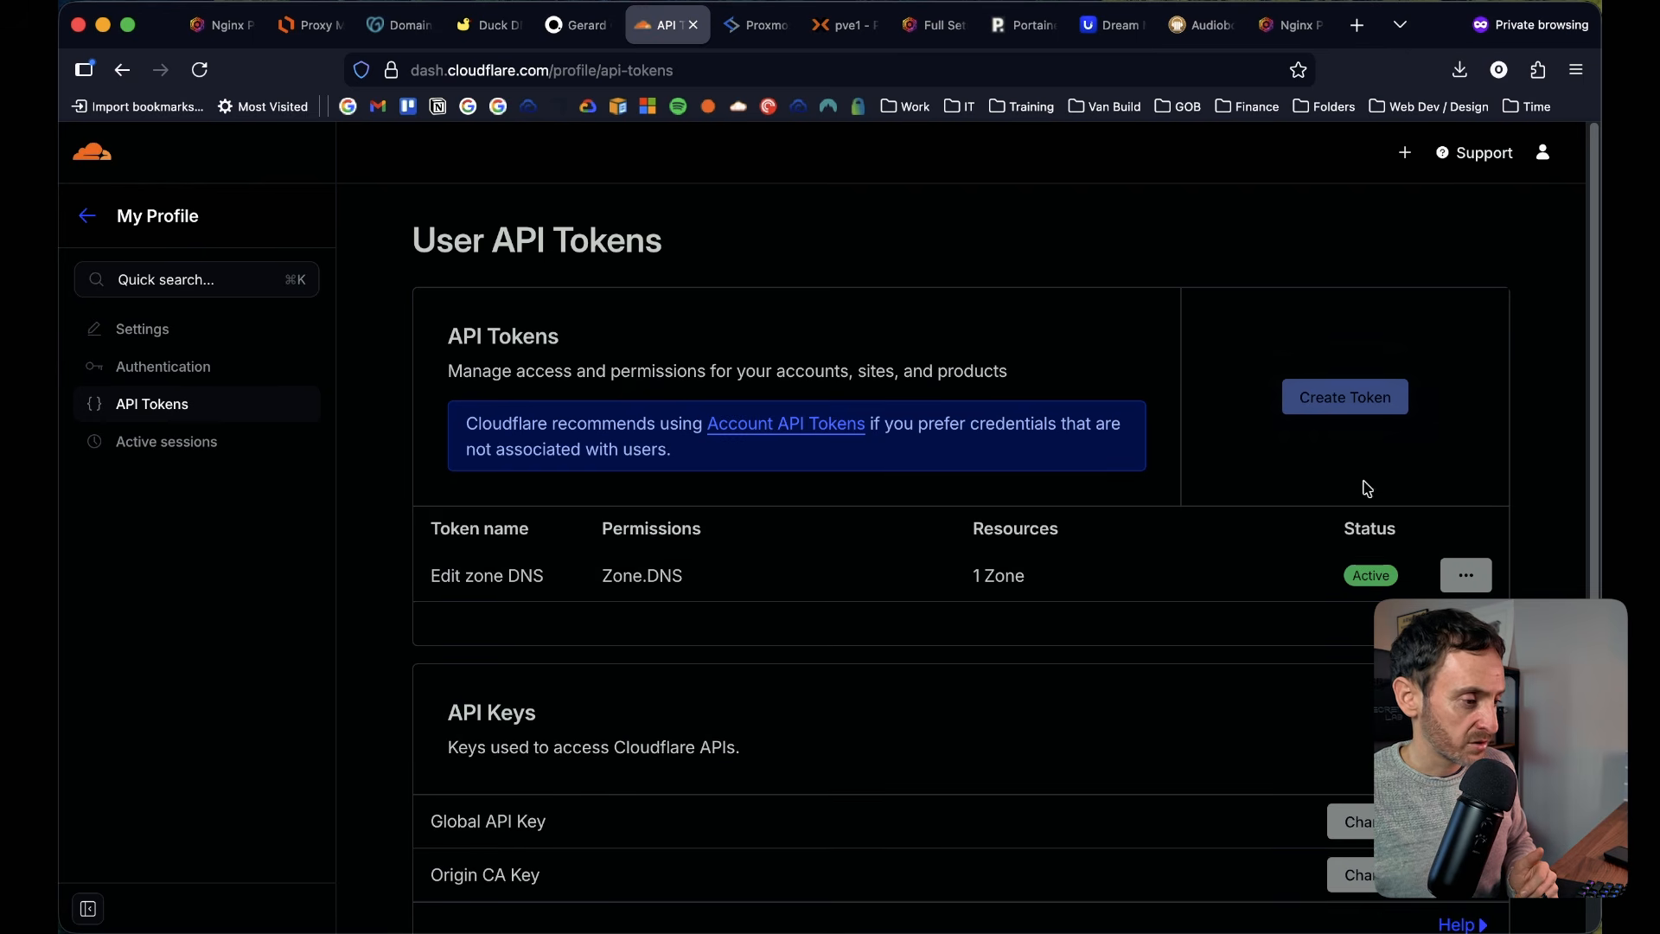
left_click(1345, 397)
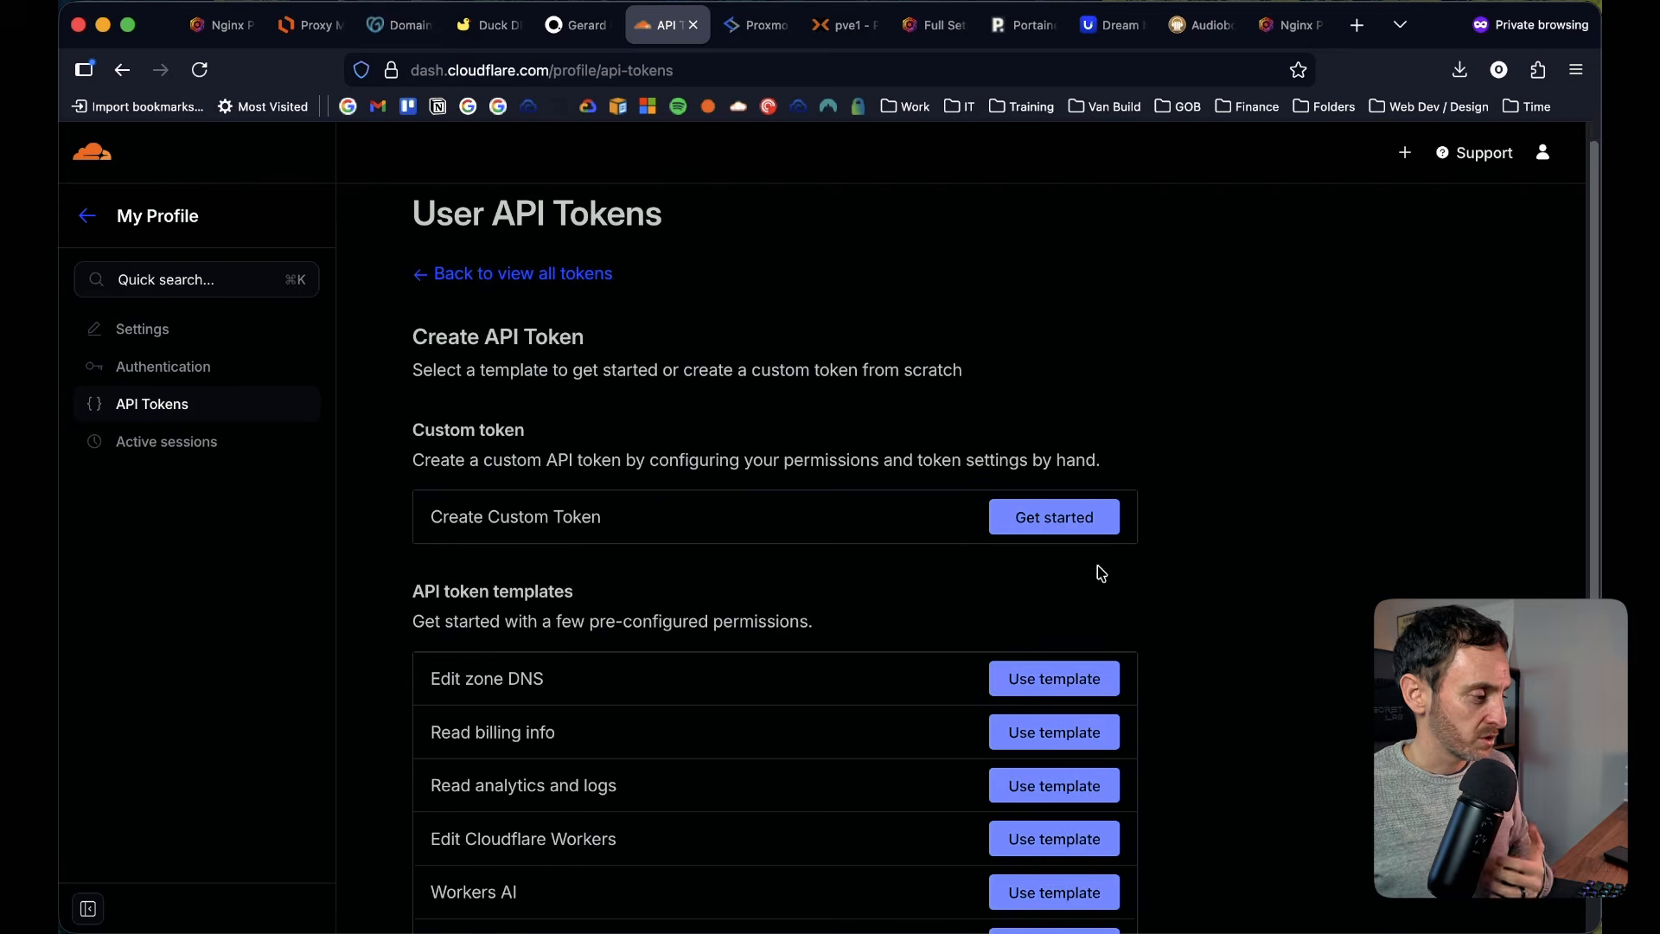
scroll(675, 569, "down", 2)
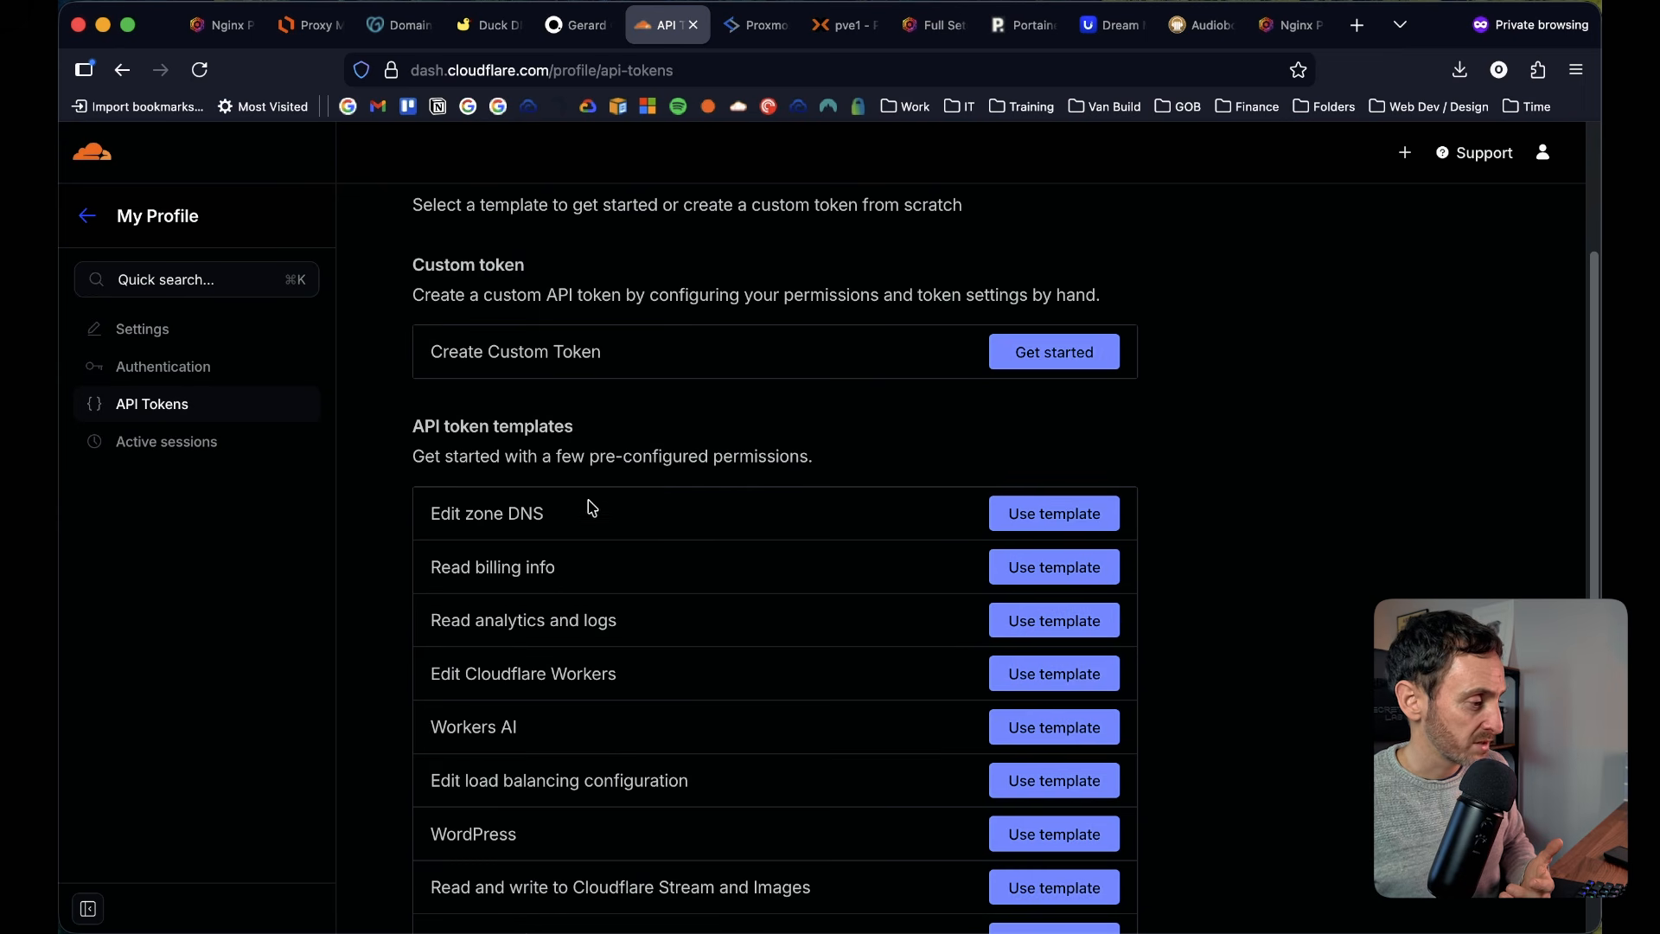
left_click(1031, 515)
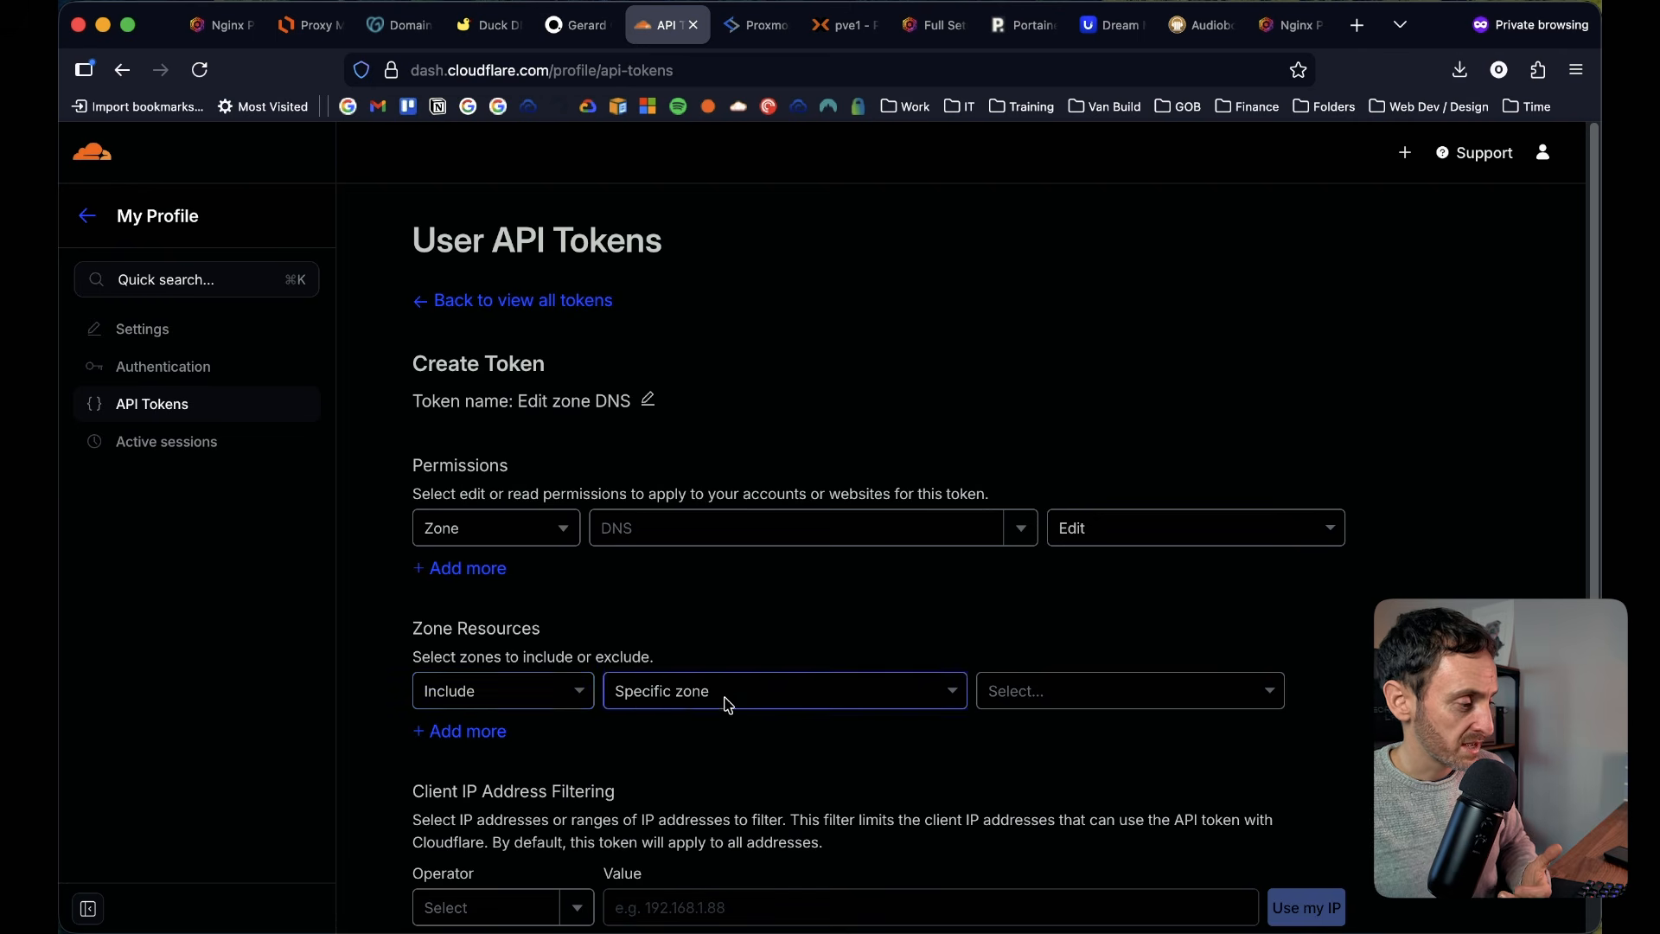
Step: Limit the new API token's zone resources to the specific zone gerard.ws
left_click(1126, 697)
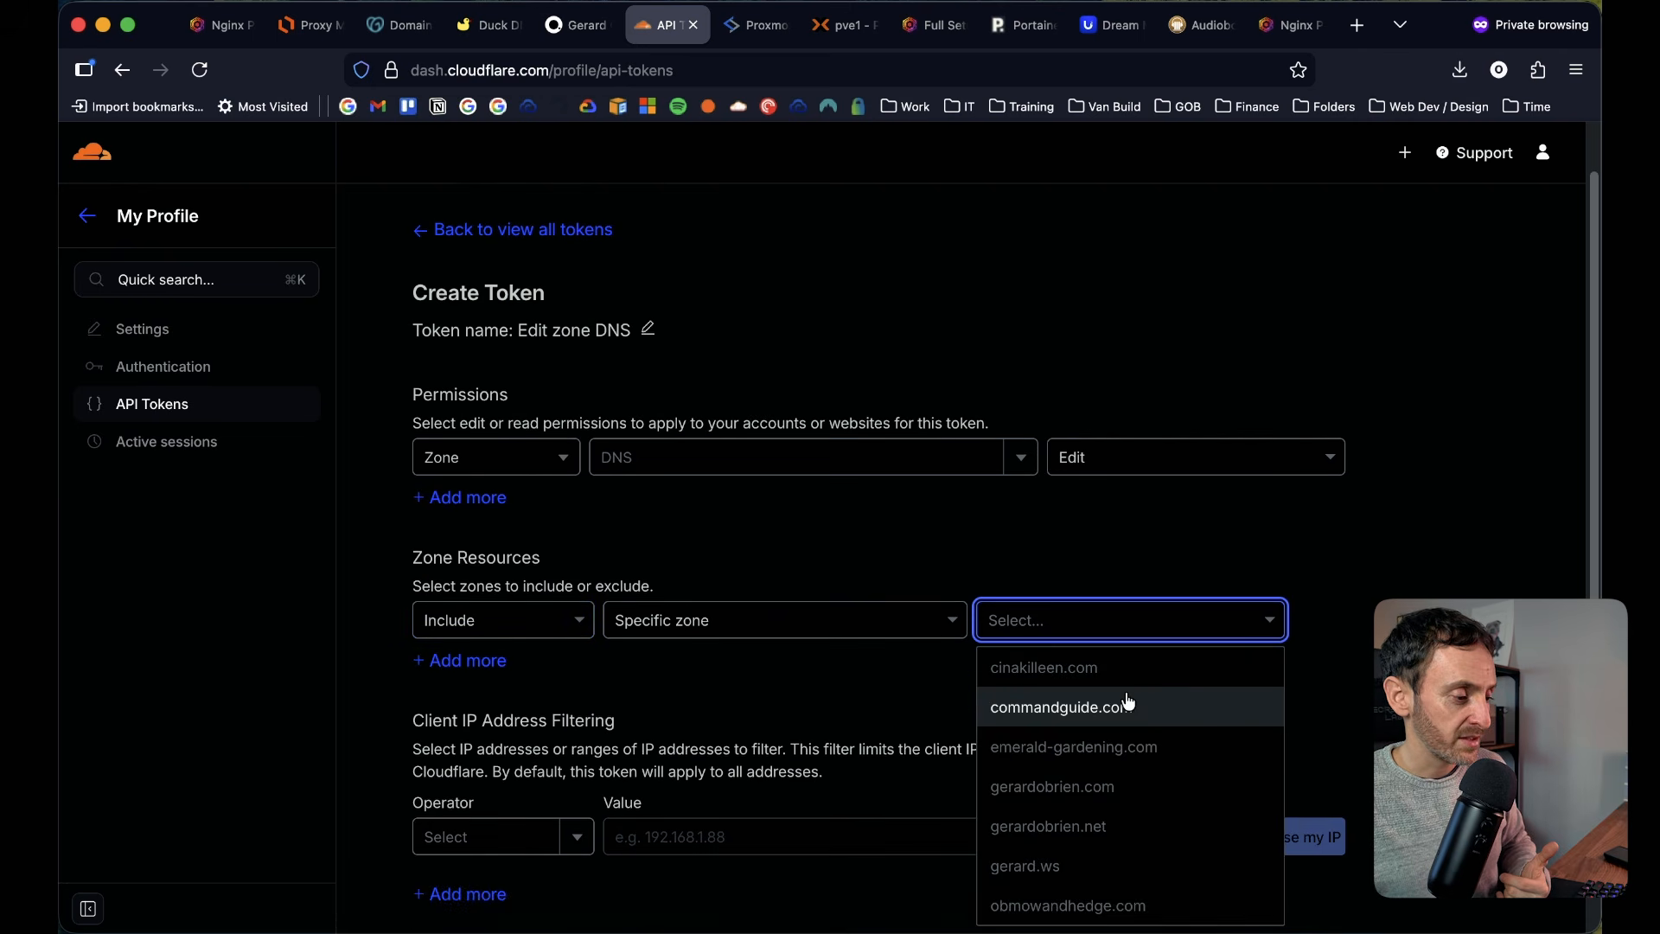
left_click(1058, 868)
scroll(1330, 729, "down", 4)
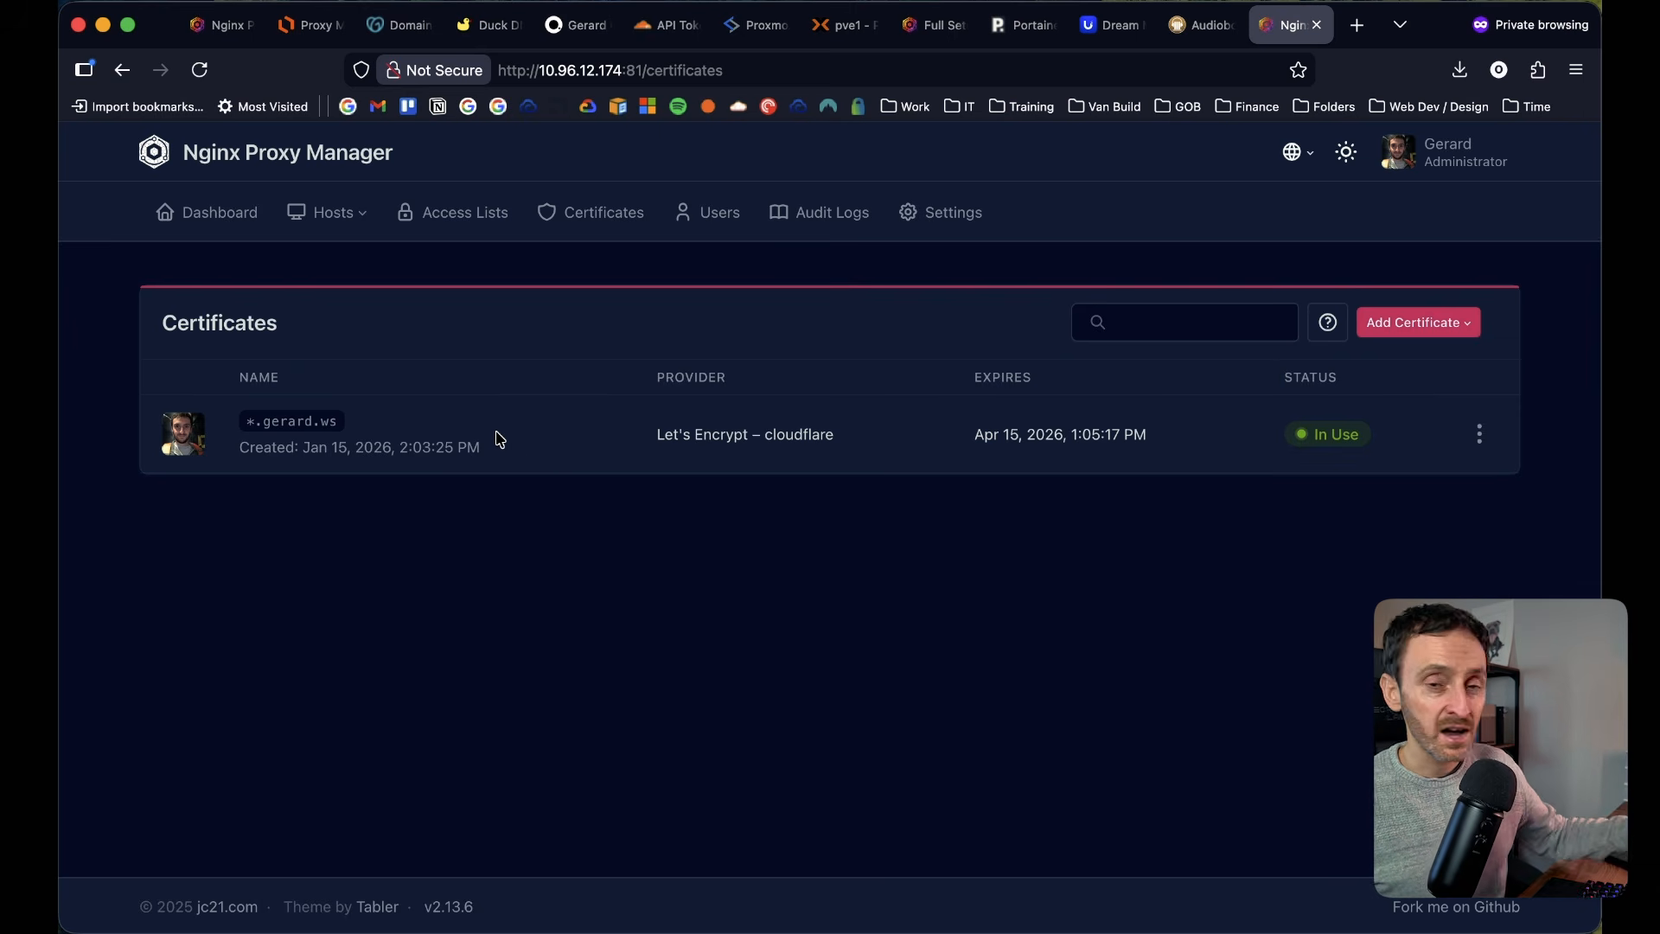
Step: In Nginx Proxy Manager, start a new proxy host with the domain name audio.gerard.ws
left_click(347, 231)
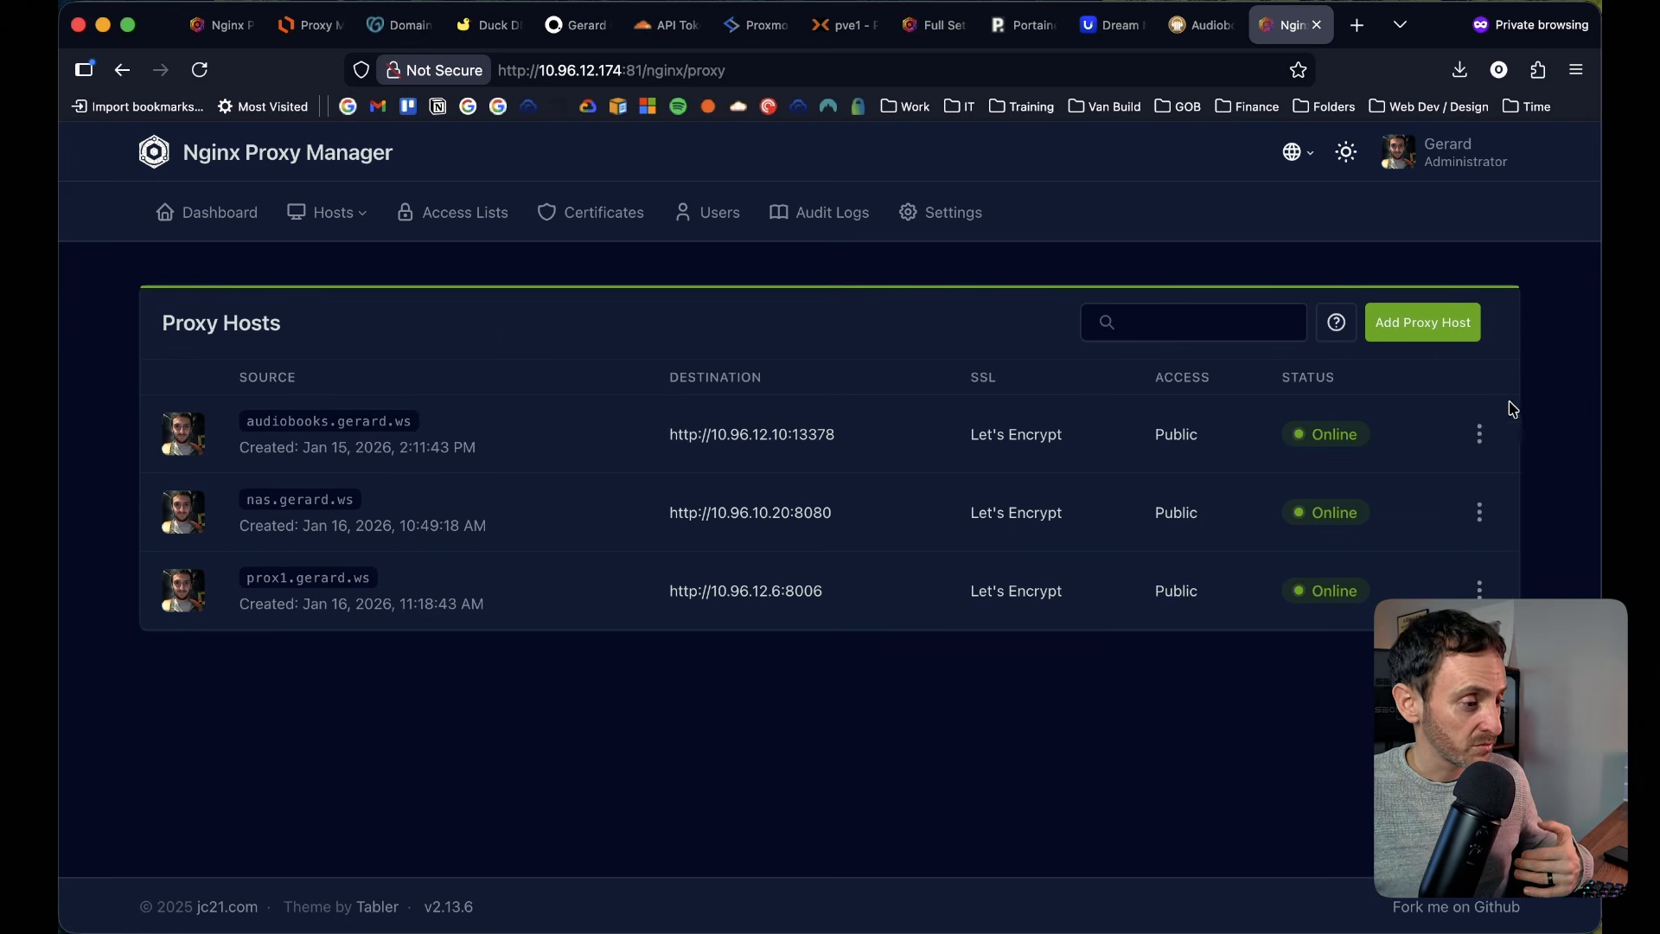
left_click(1419, 331)
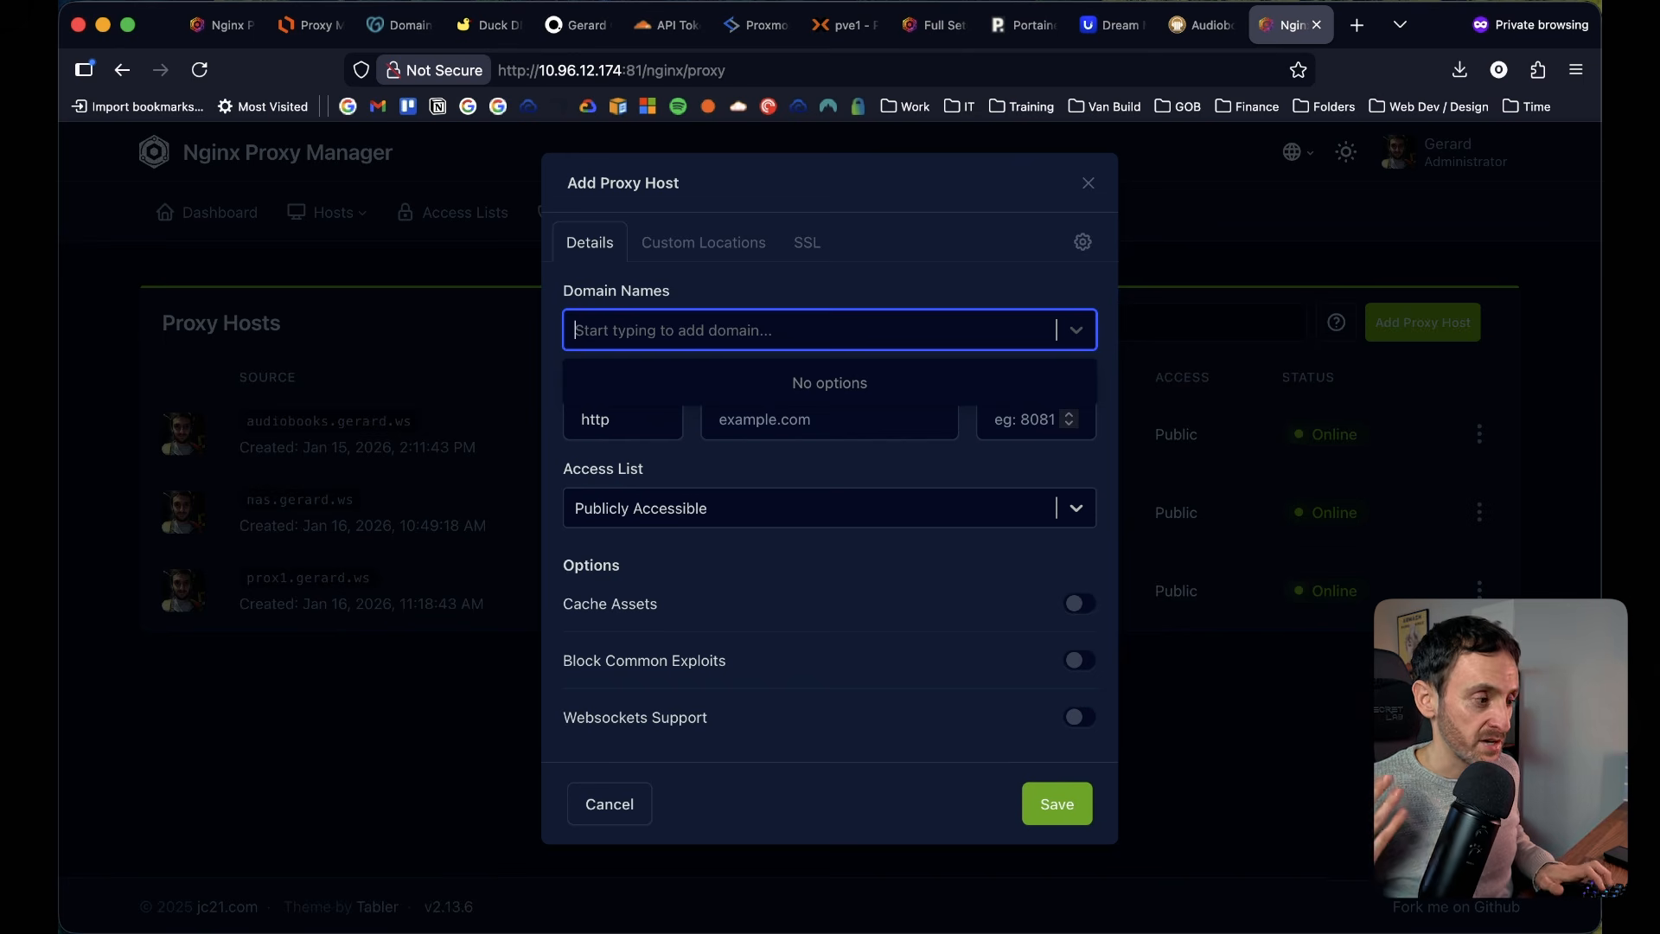
type("a")
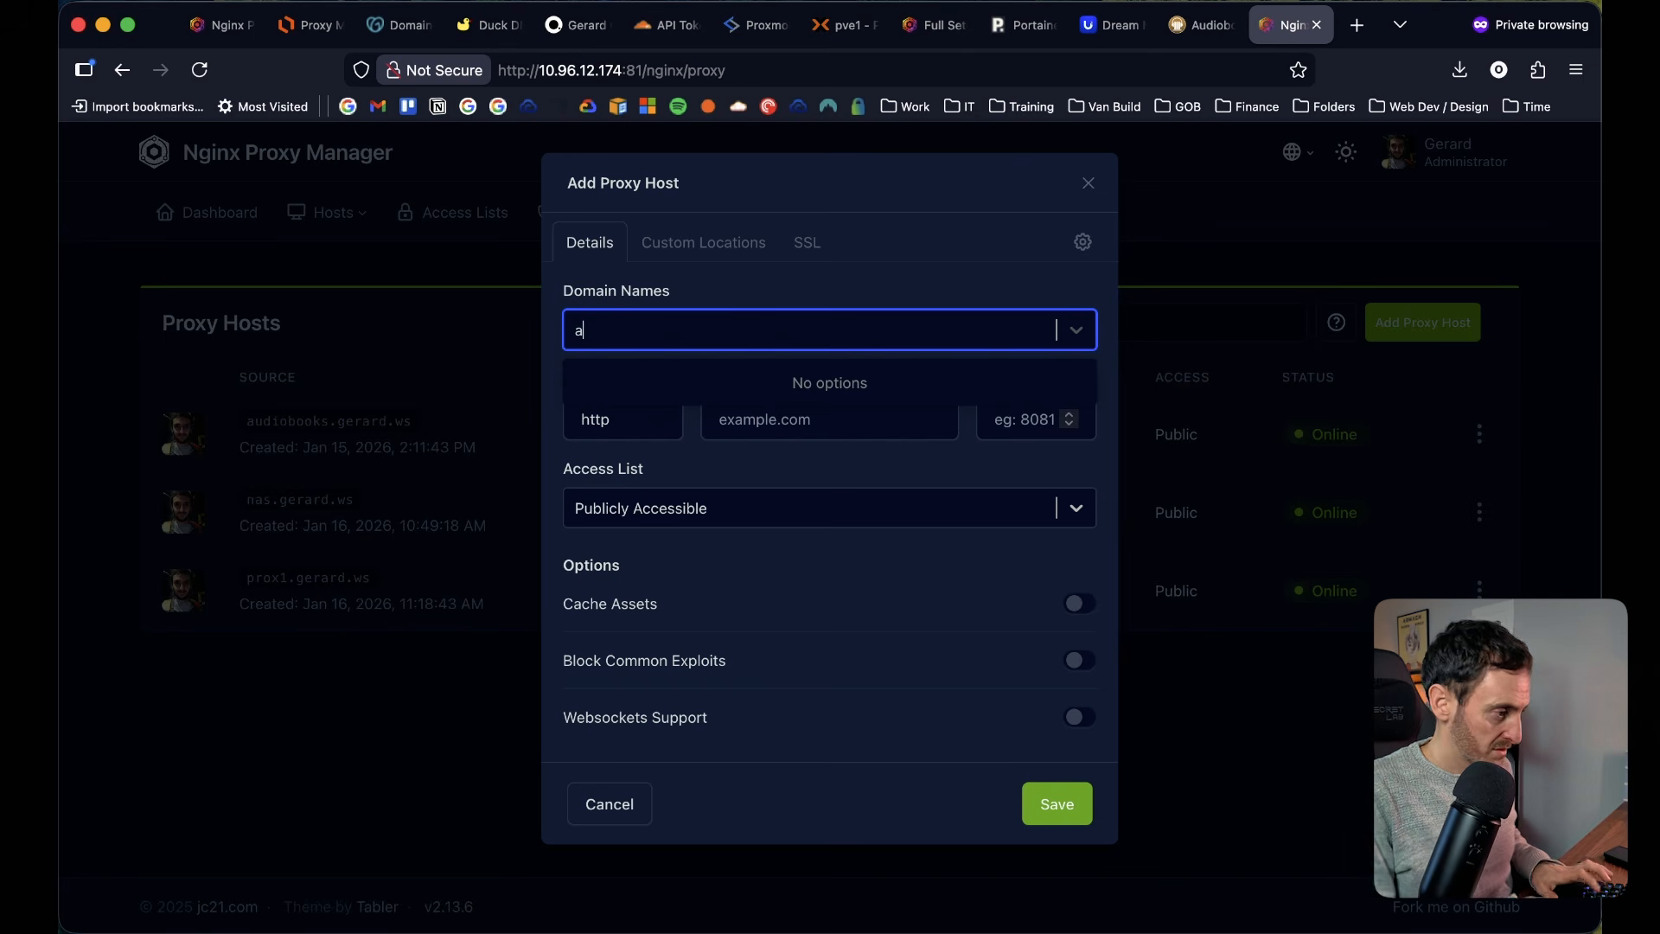
type("dudio")
type(".gerardf.")
type(".ws")
key("Return")
key("Tab")
key("Tab")
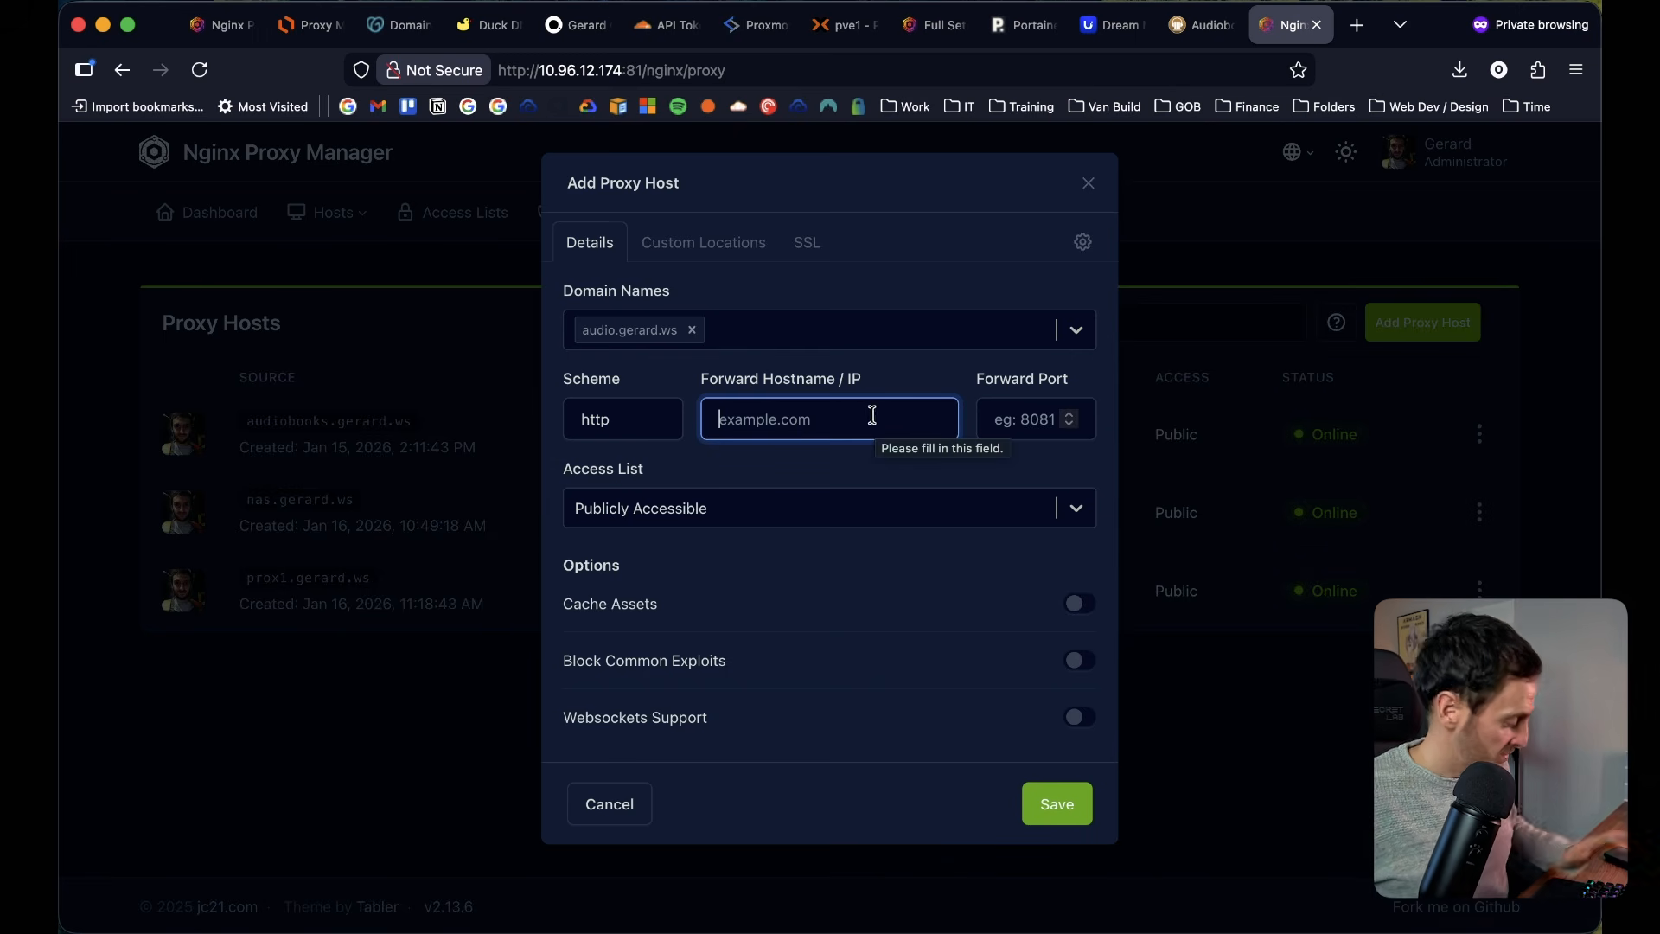
Step: Set the proxy host's forward IP to 10.96.12.10 and its forward port to 13378
type("10.96.1")
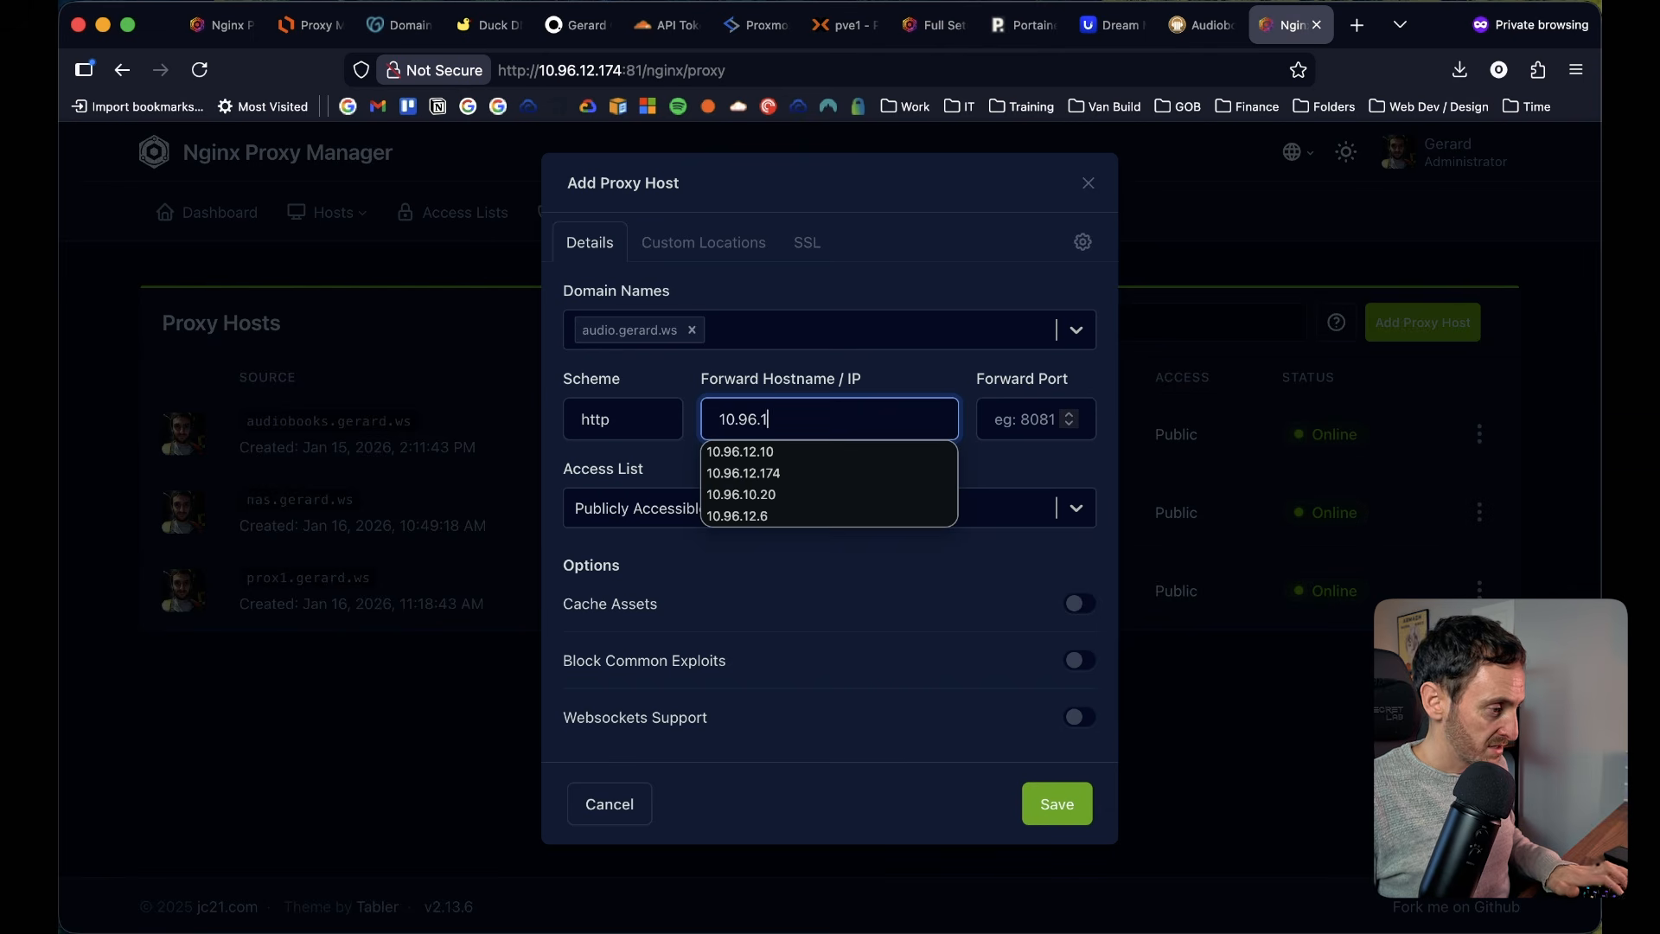
type("2.10")
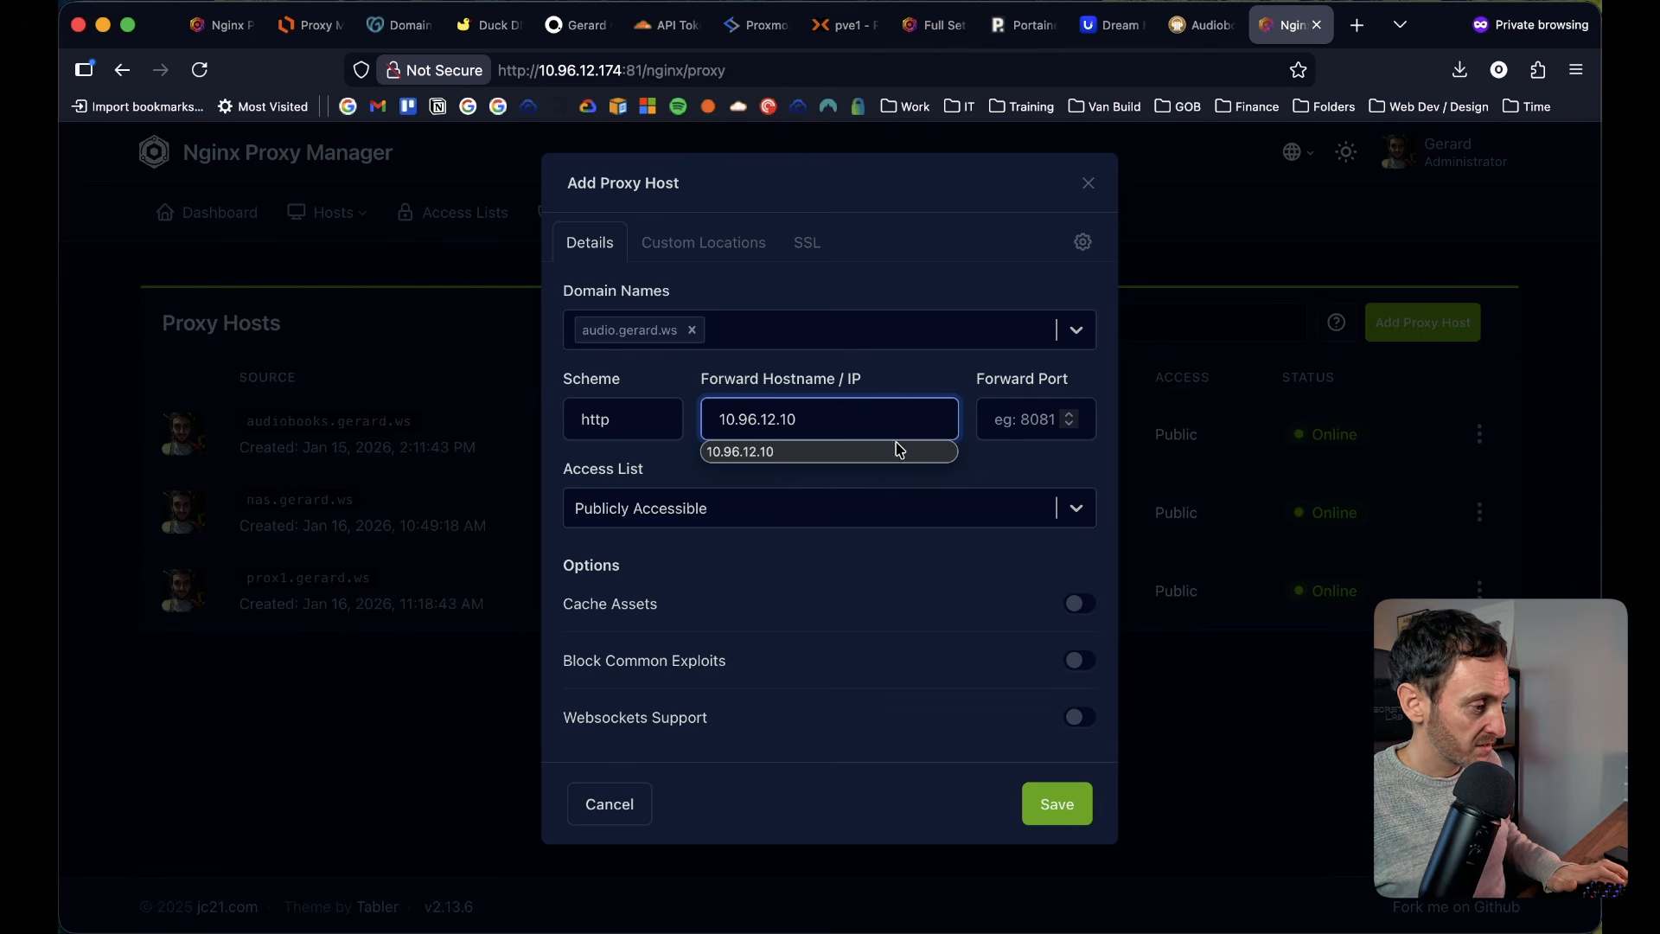
left_click(819, 452)
left_click(1005, 407)
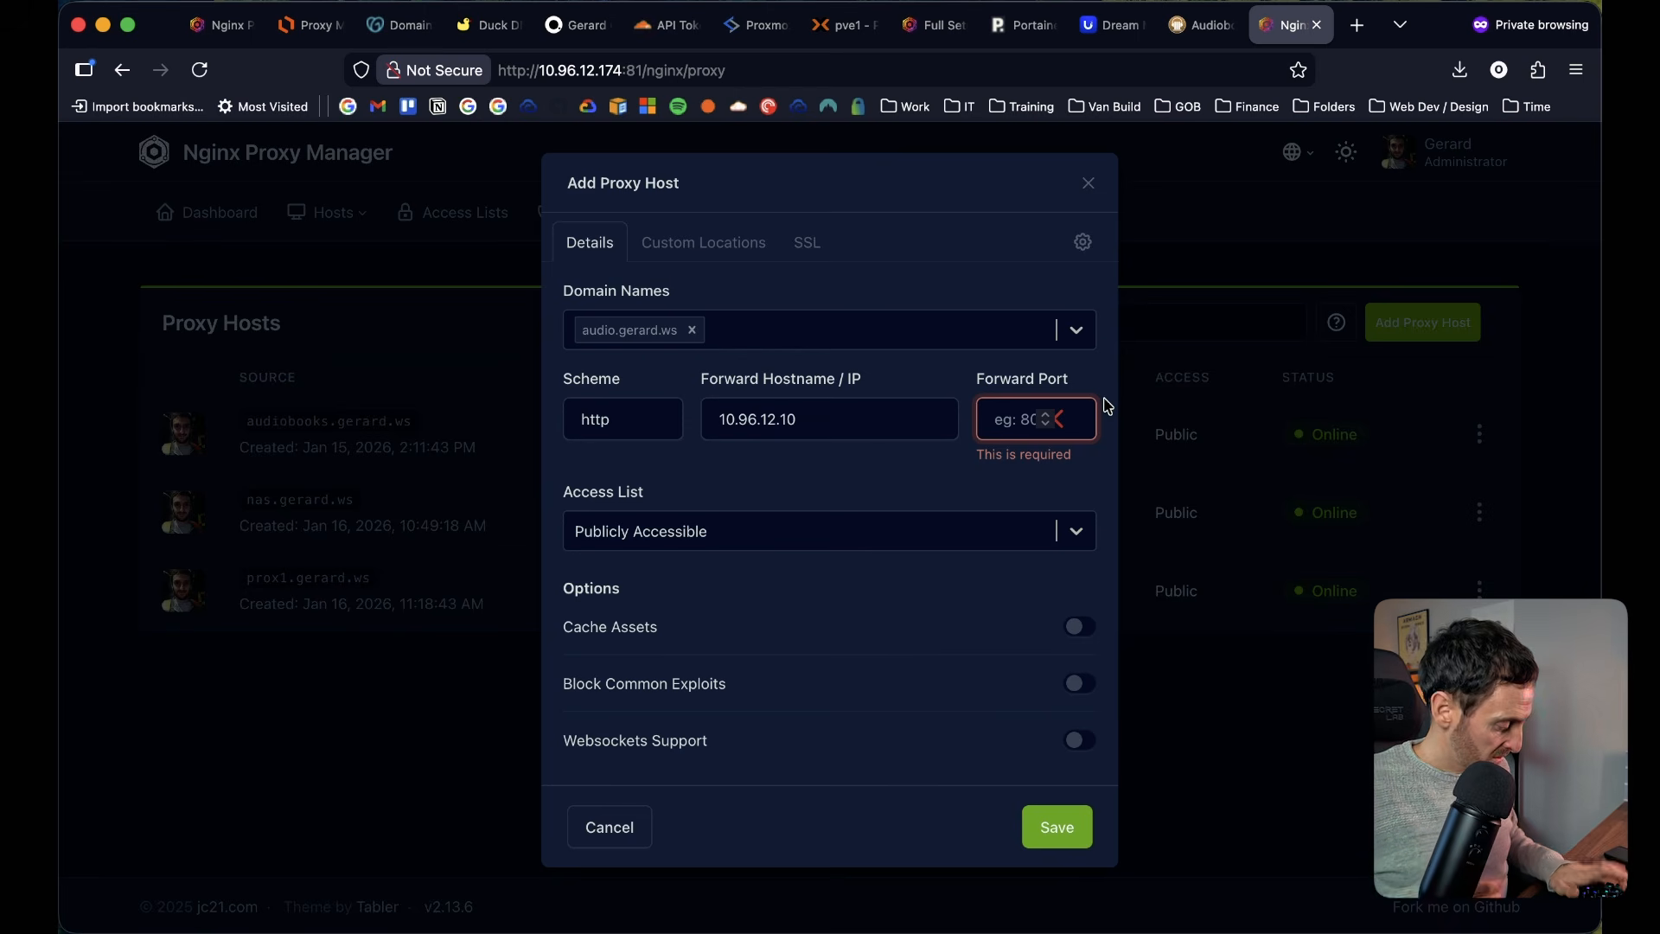
type("13378")
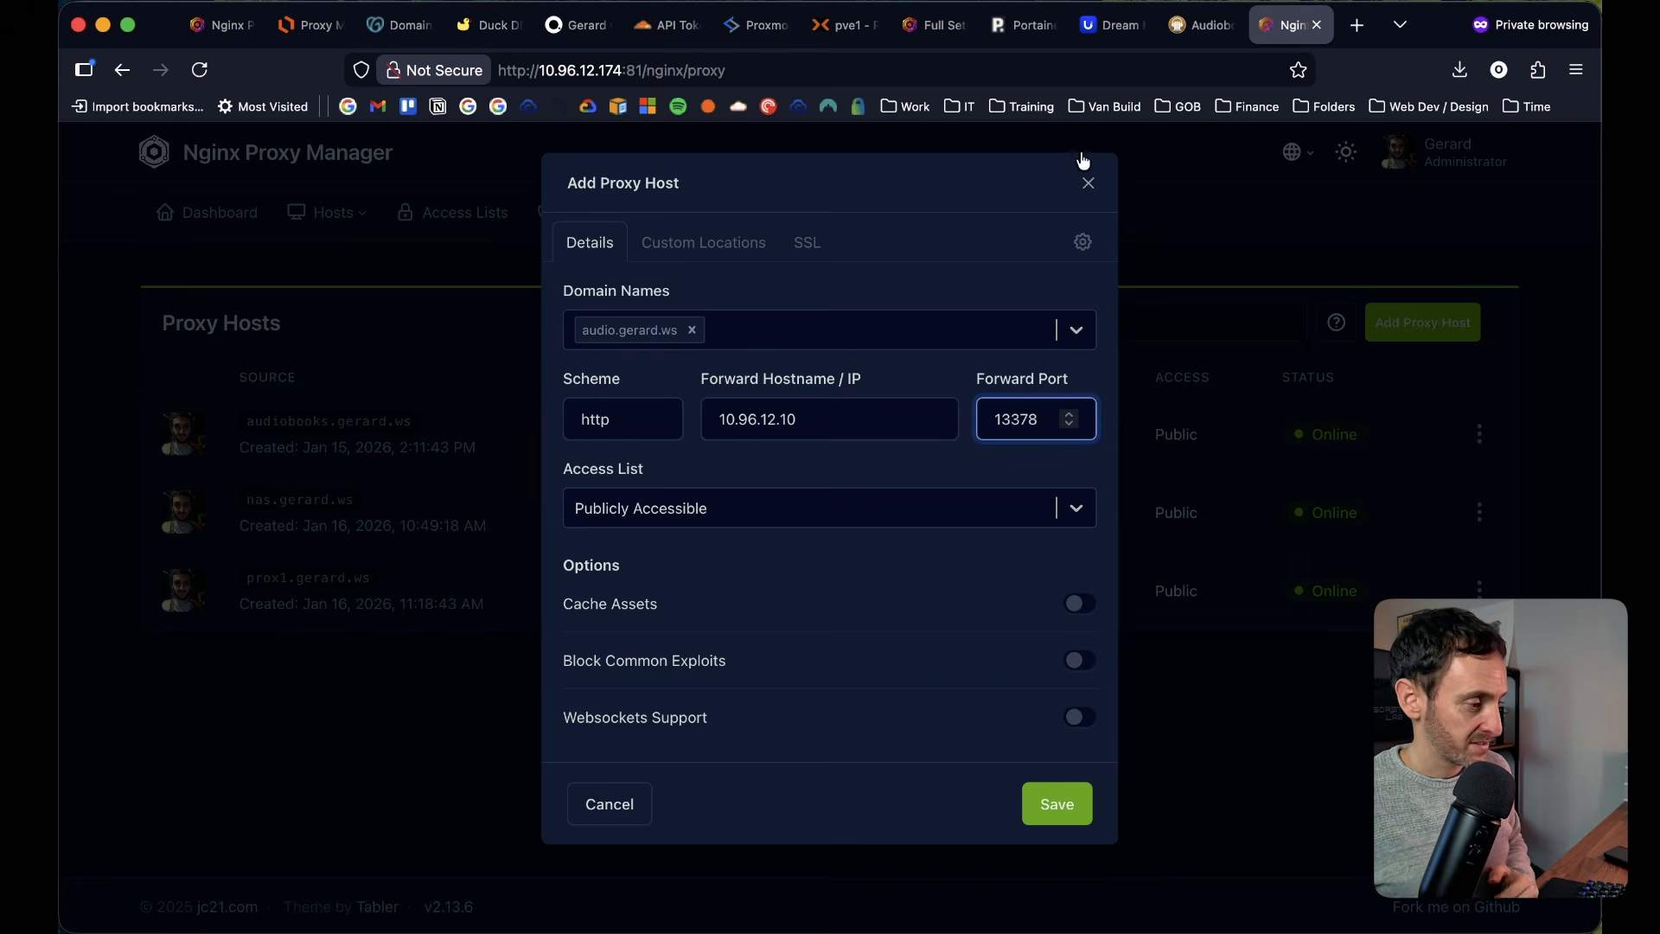
left_click(891, 458)
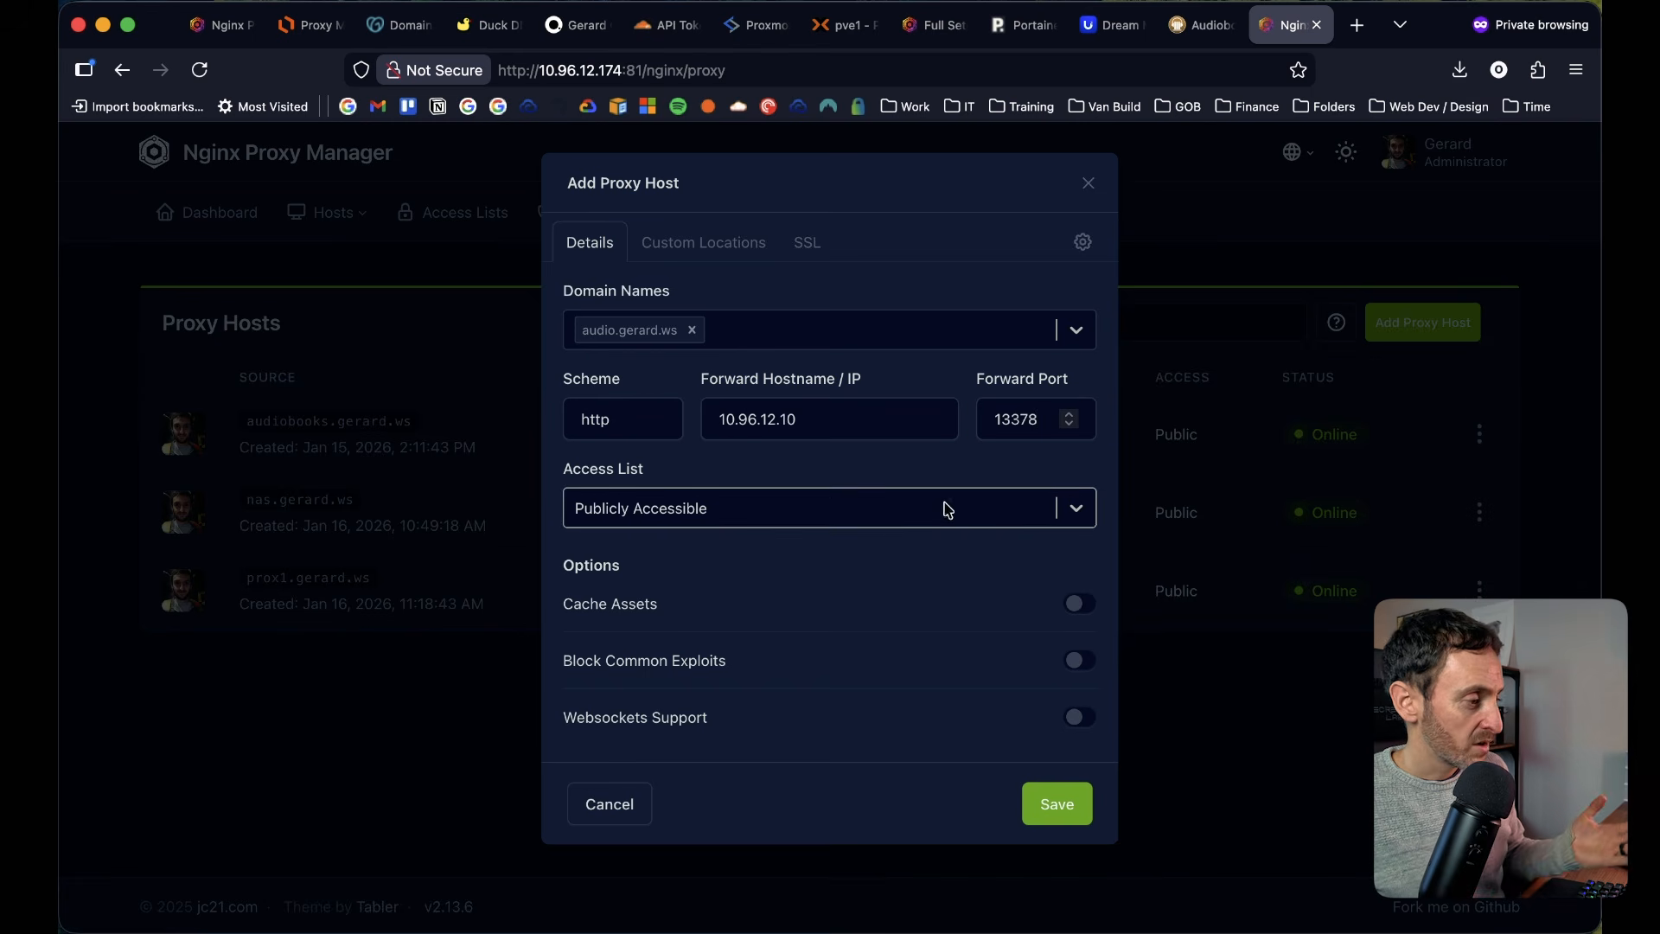
Step: Assign the *.gerard.ws SSL certificate, enable HTTP/2 Support and Force SSL, and save the proxy host
left_click(807, 246)
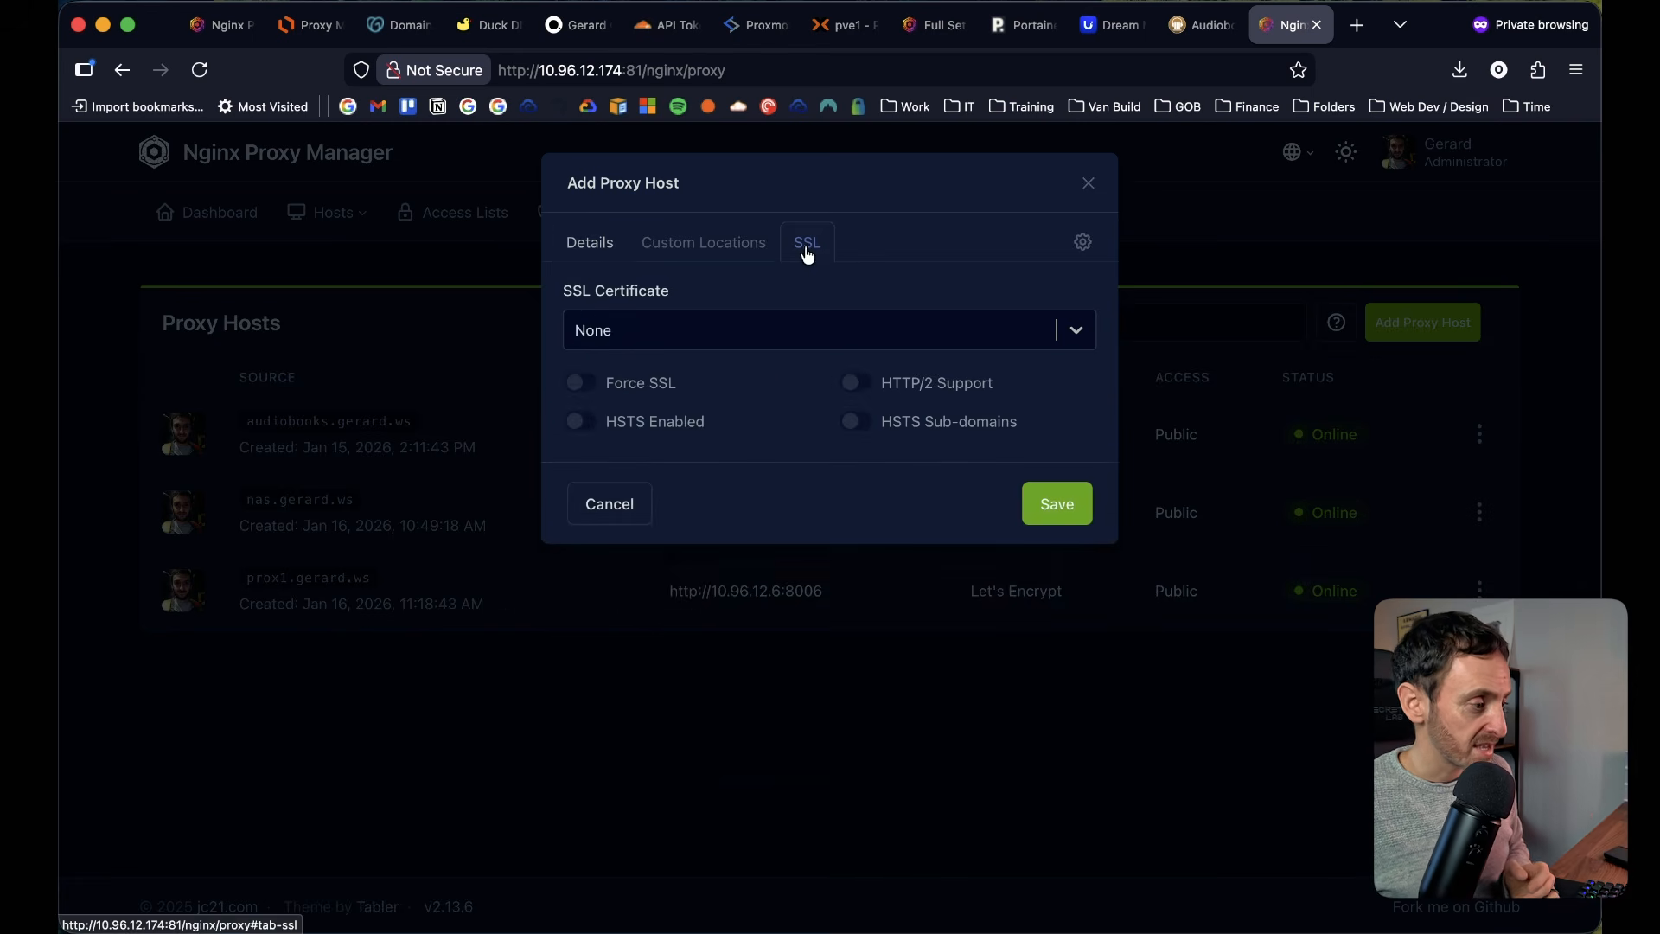
left_click(852, 325)
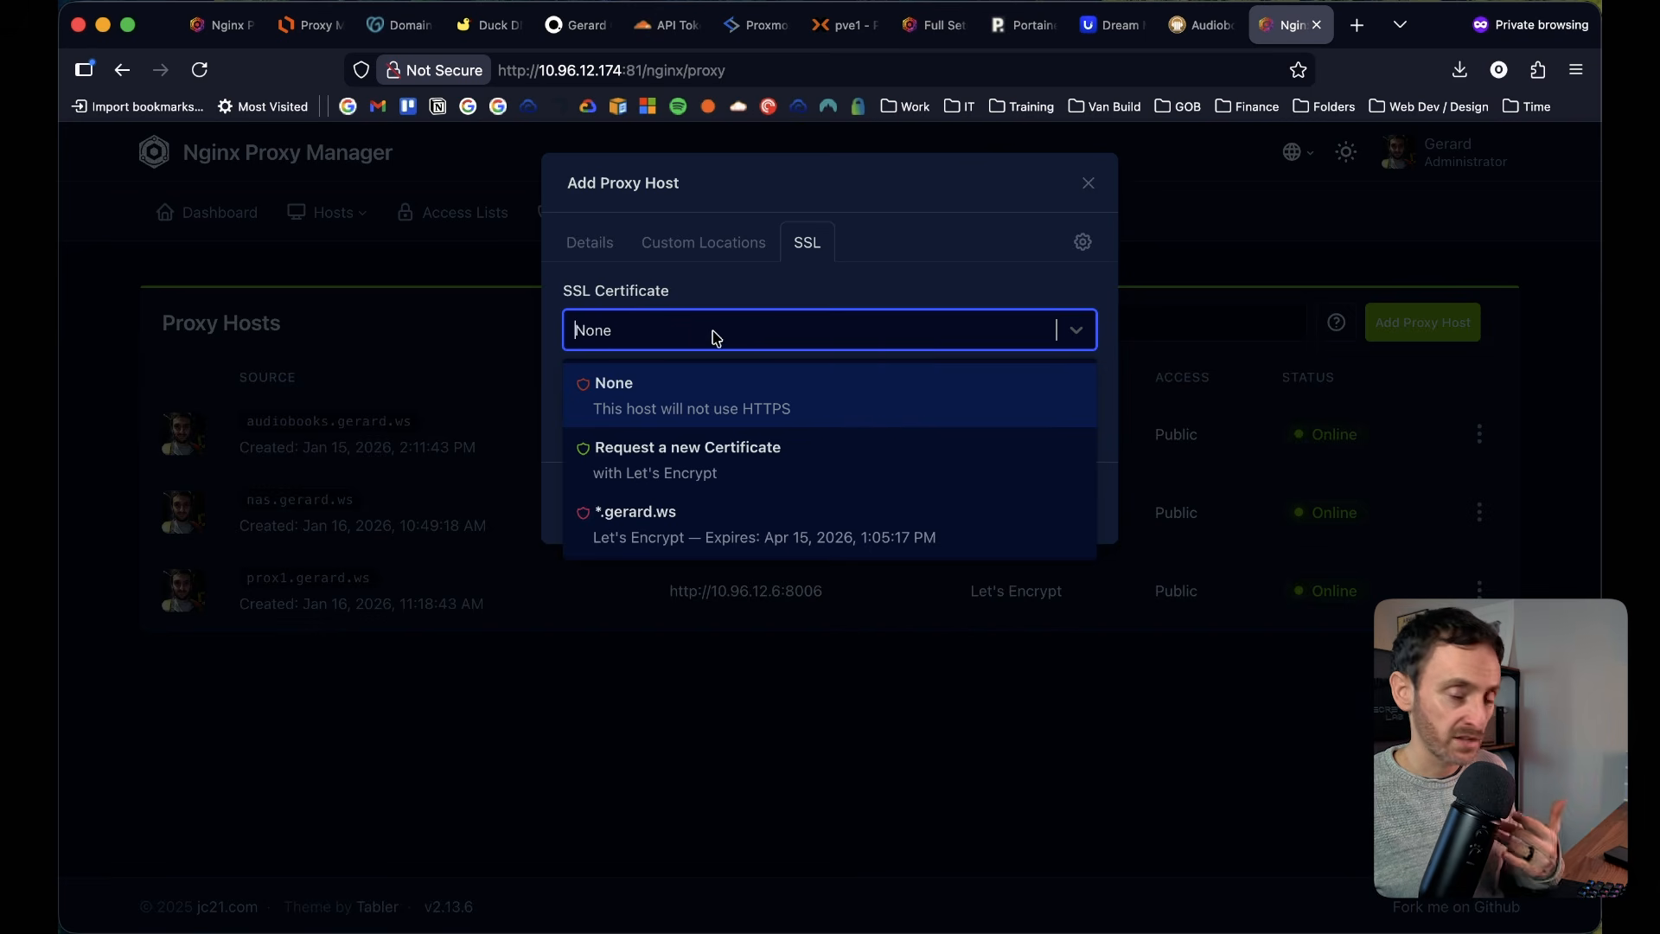
left_click(678, 528)
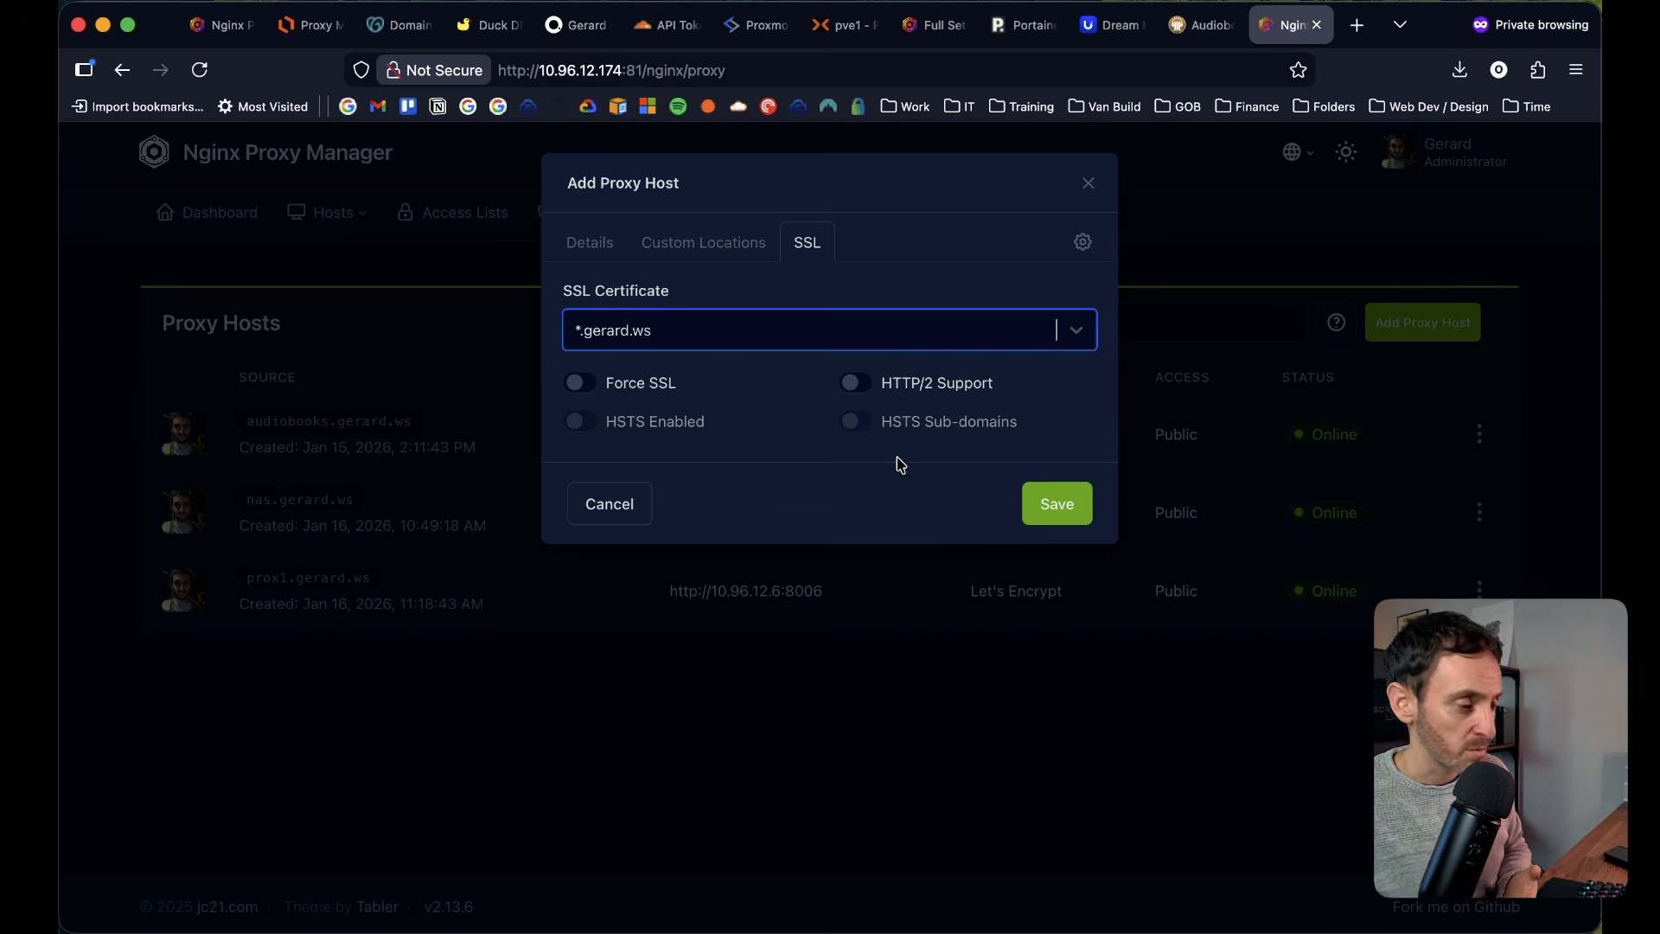
left_click(853, 386)
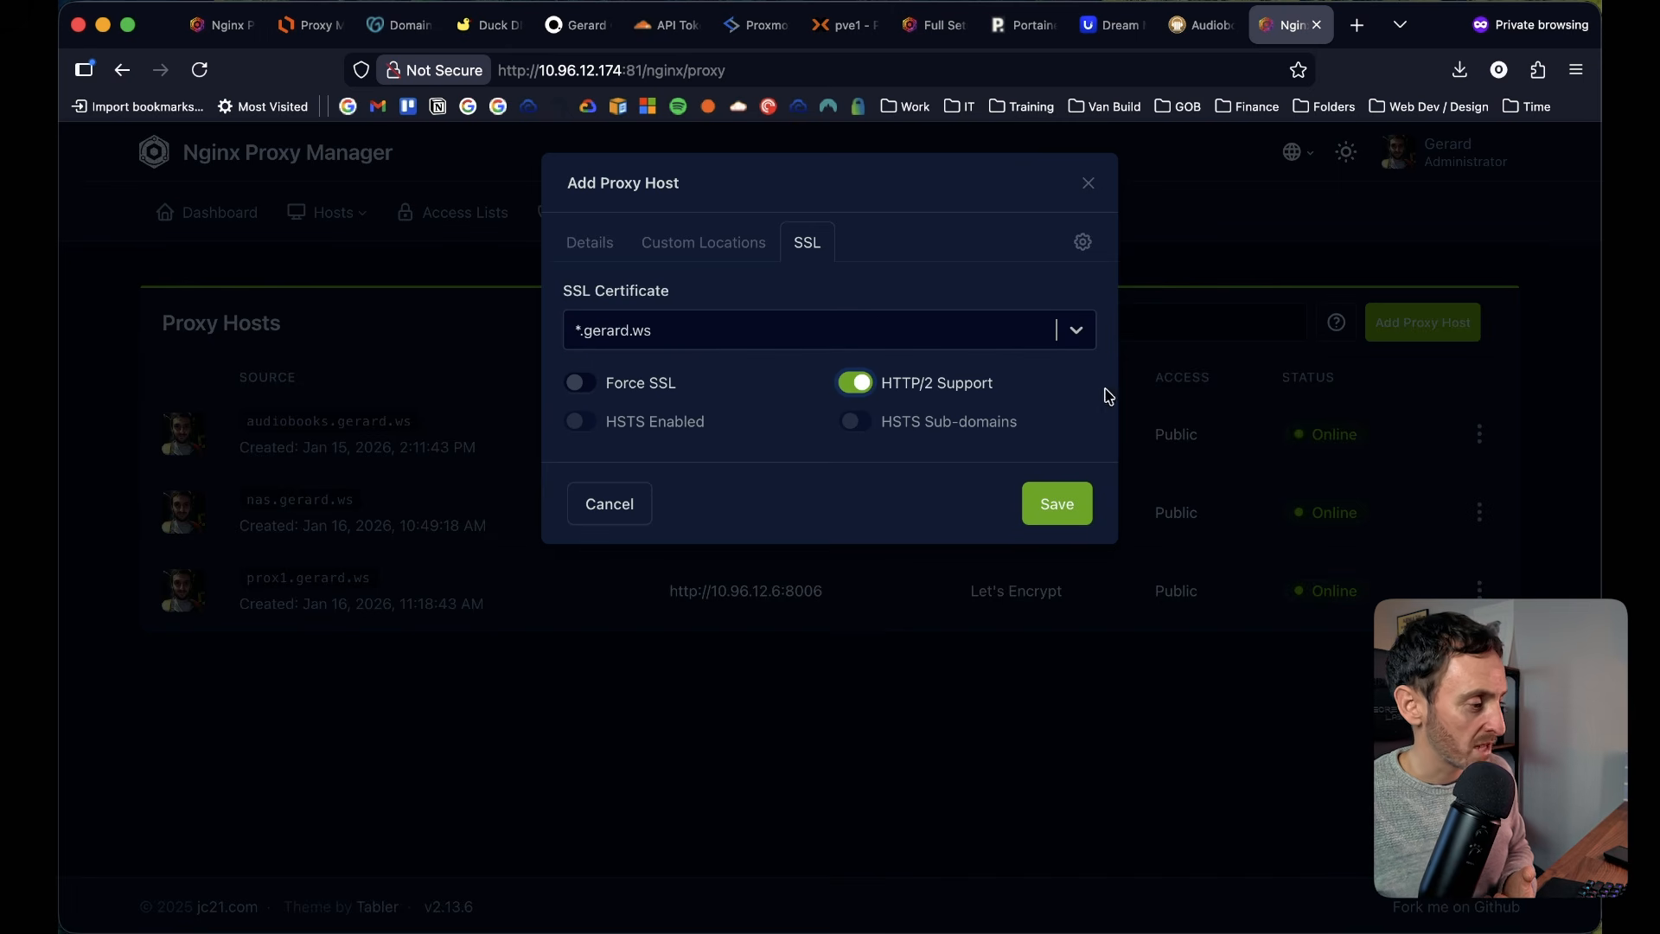
left_click(580, 384)
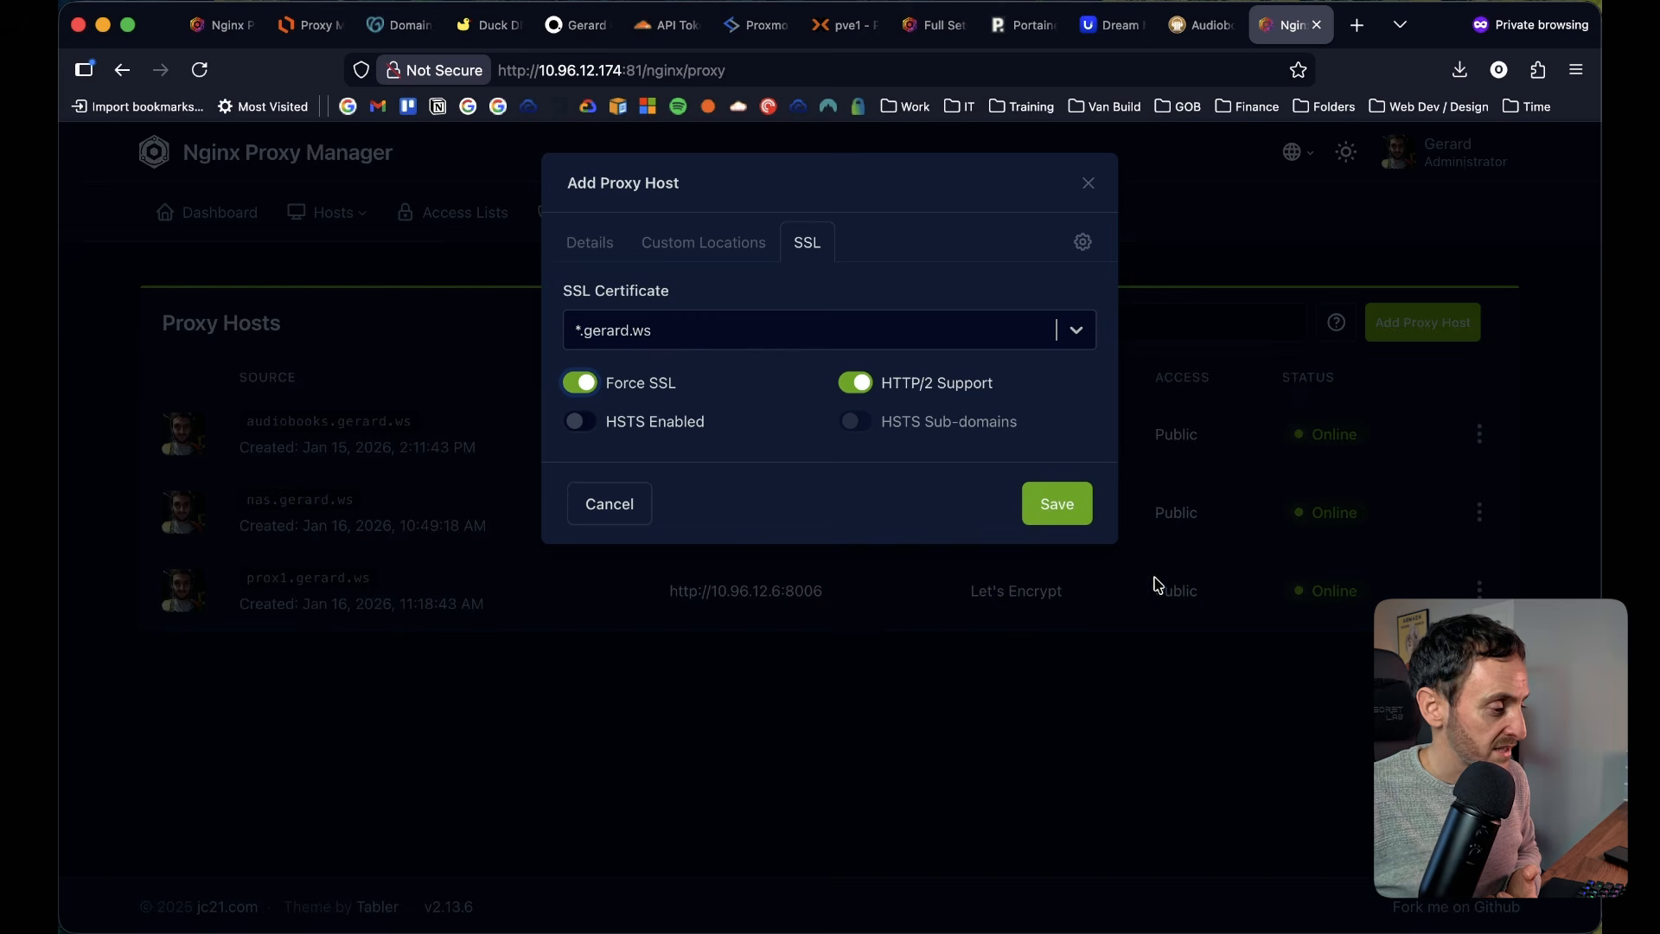
left_click(1057, 510)
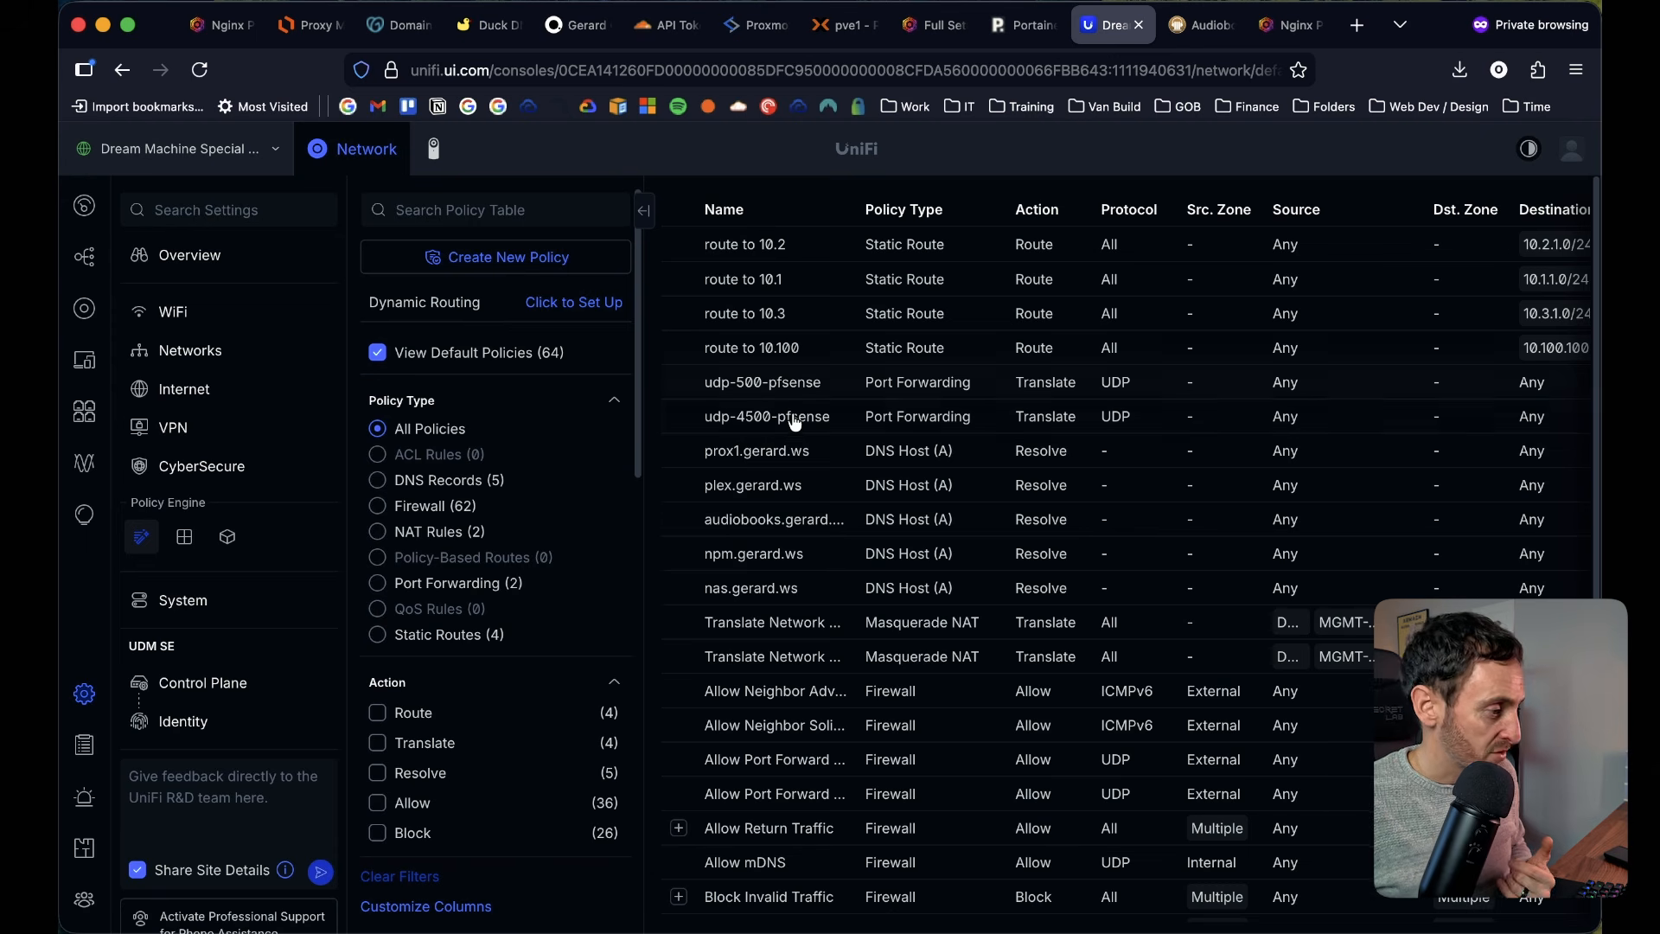
Step: In UniFi's policy table, open the audiobooks.gerard.ws DNS record and examine its domain name and IP address
left_click(776, 526)
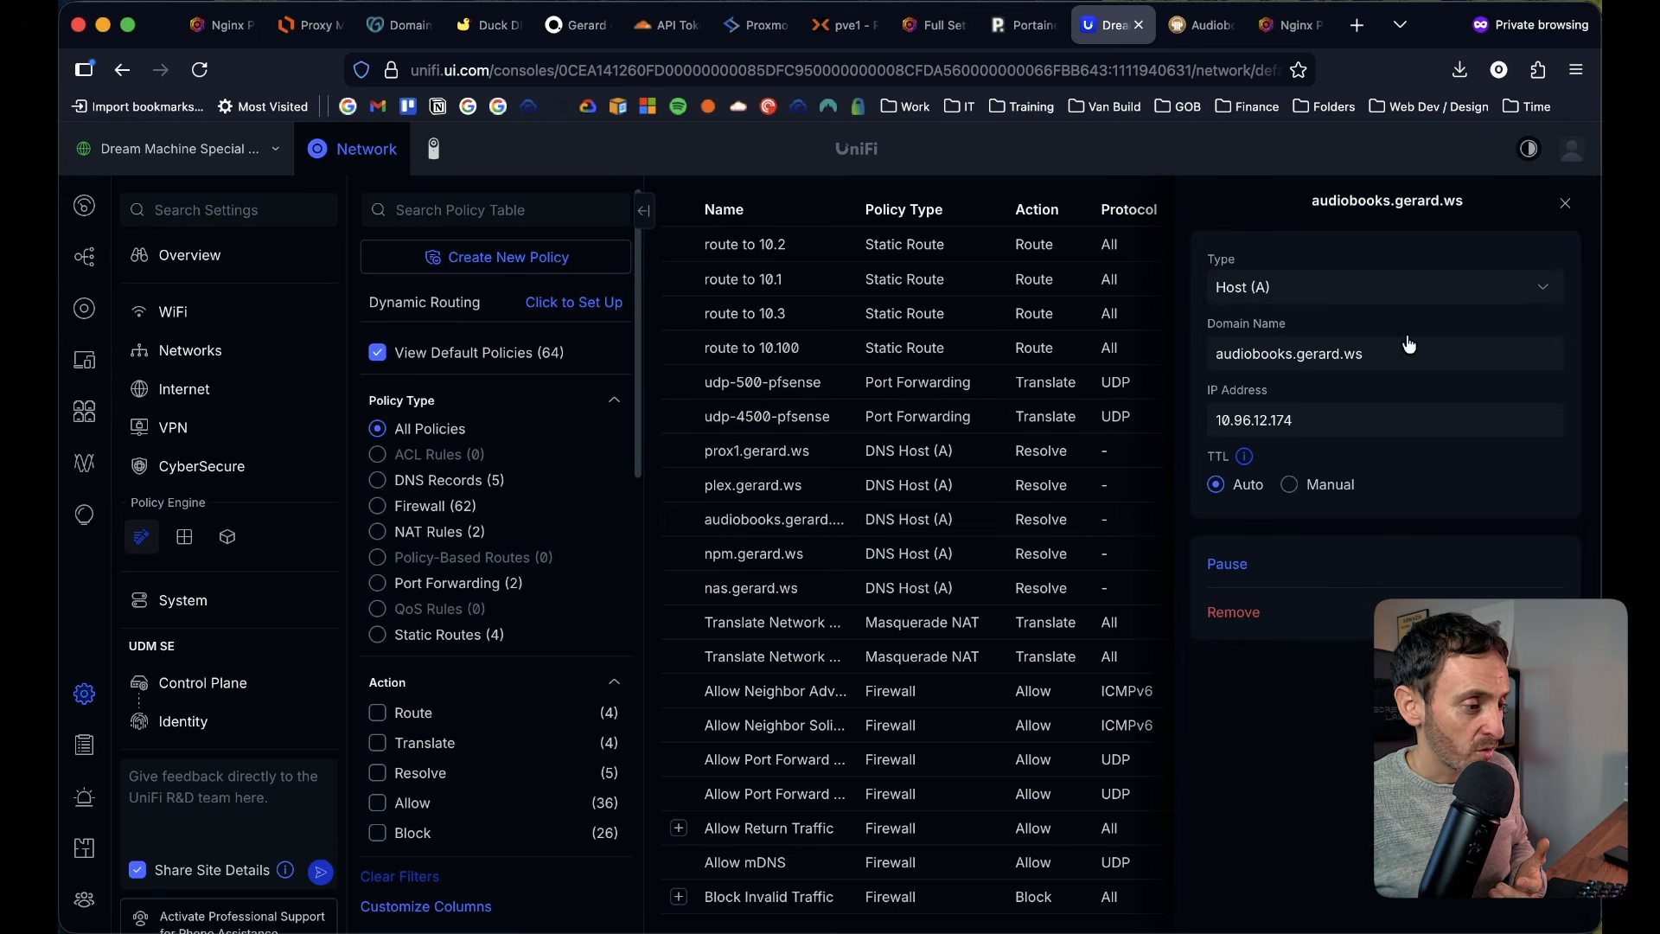
double_click(1209, 364)
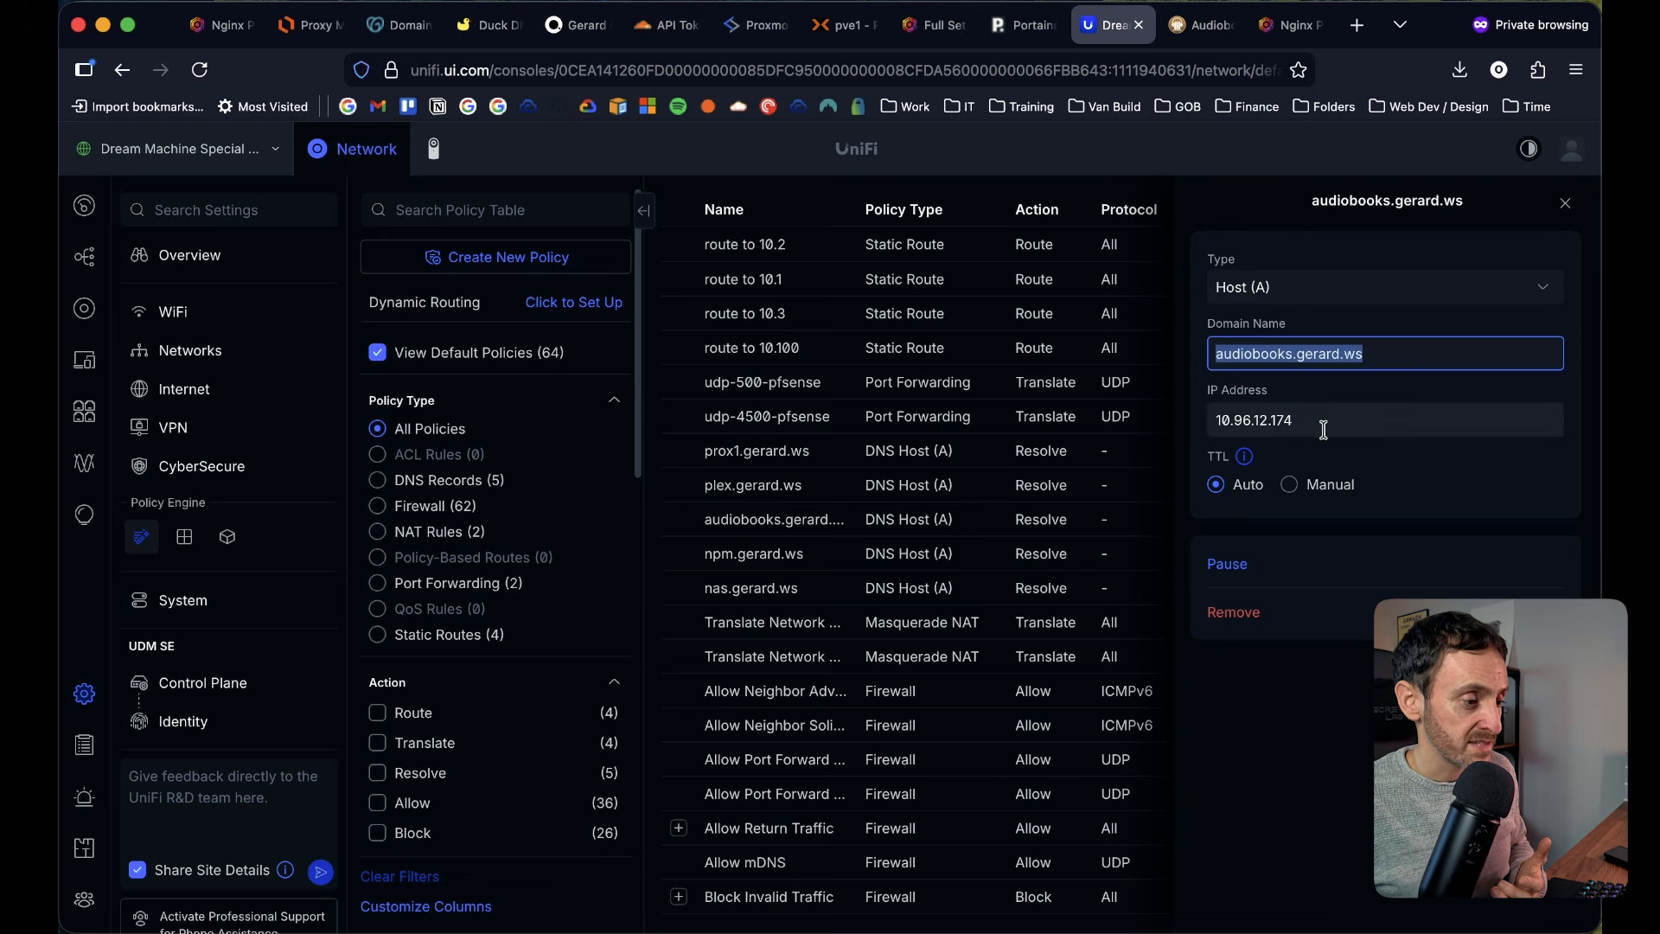
left_click_drag(1324, 429, 1192, 422)
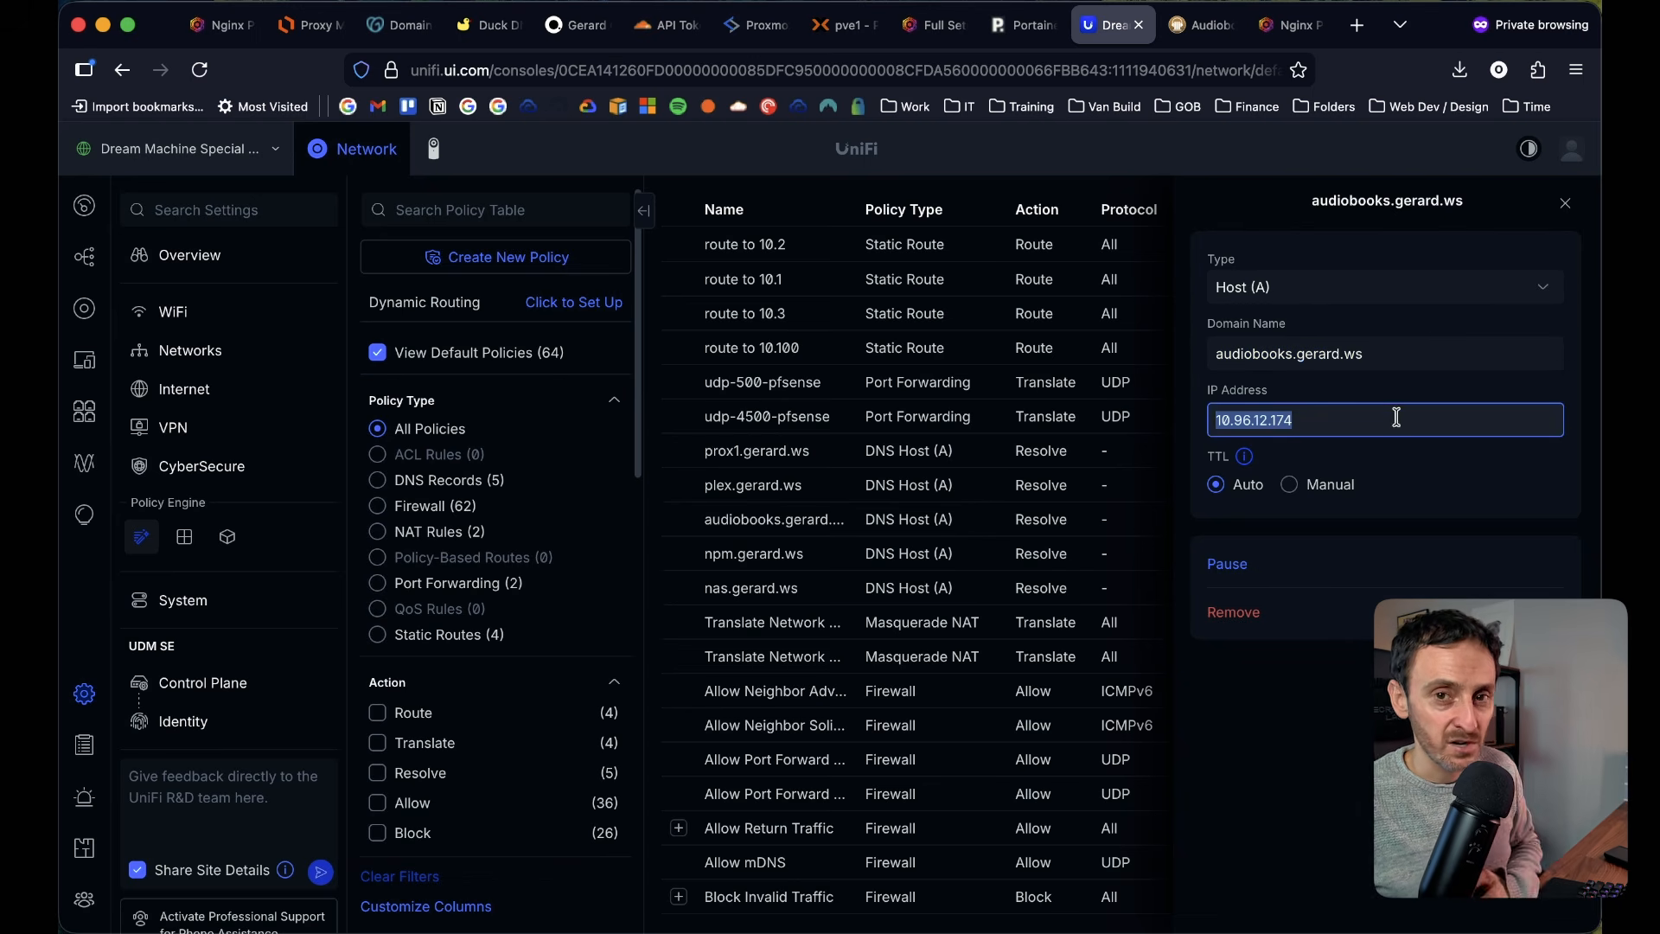
Step: Close the open record and start a new Host (A) DNS policy with the domain name audio.gerard.ws
left_click(1567, 208)
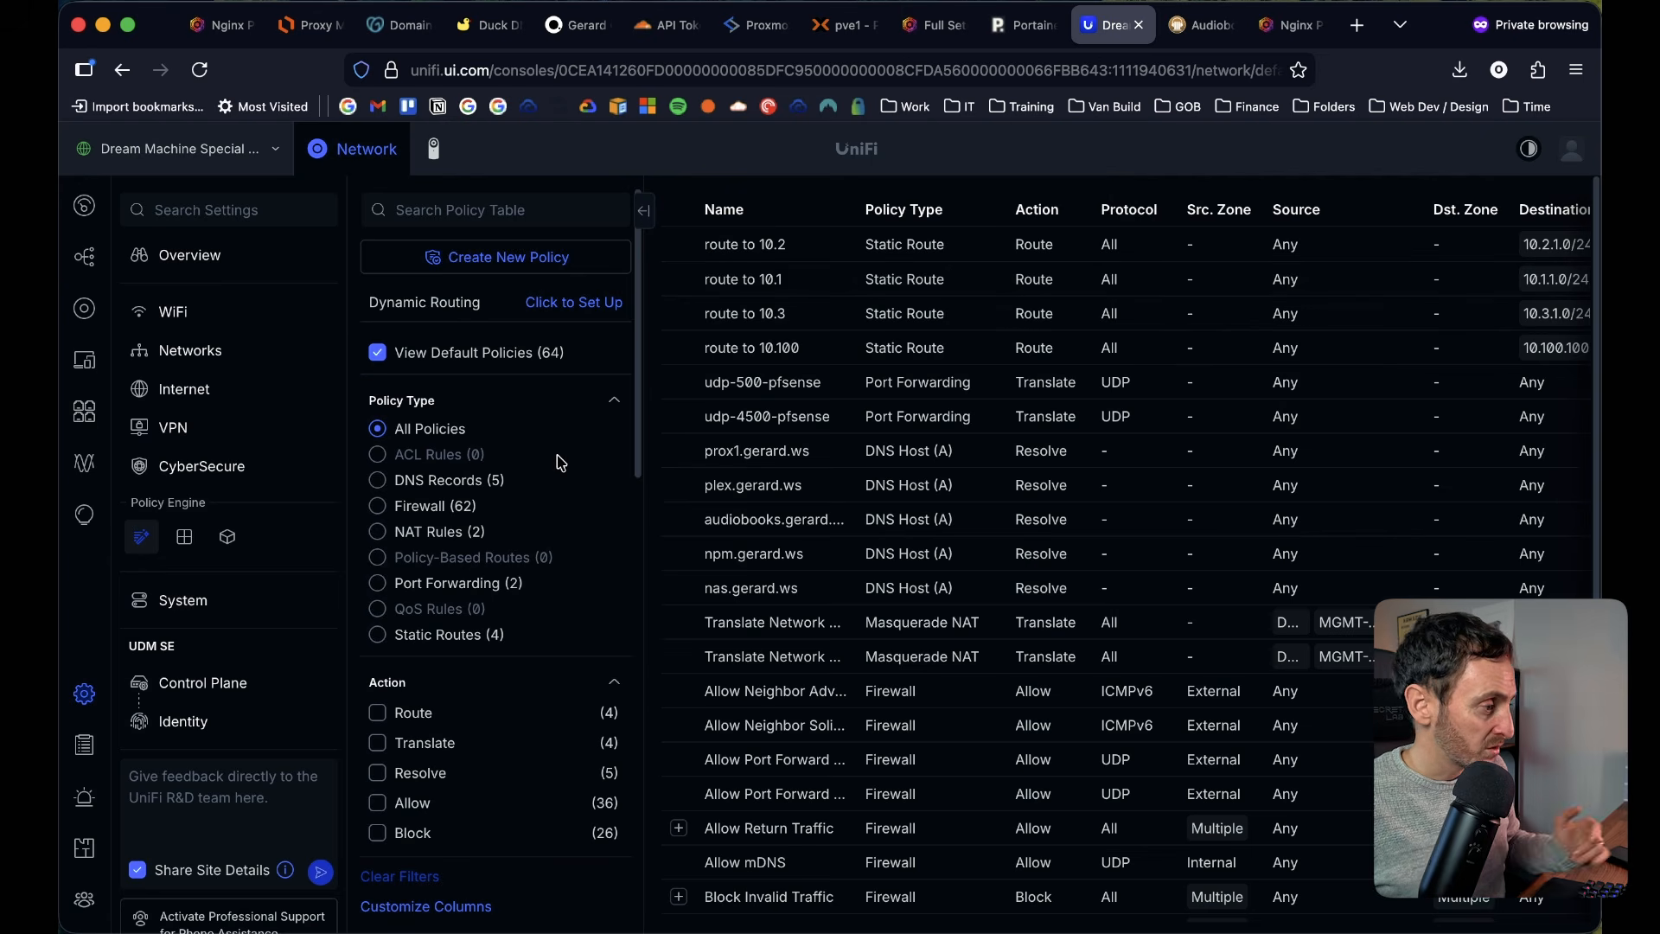
left_click(512, 259)
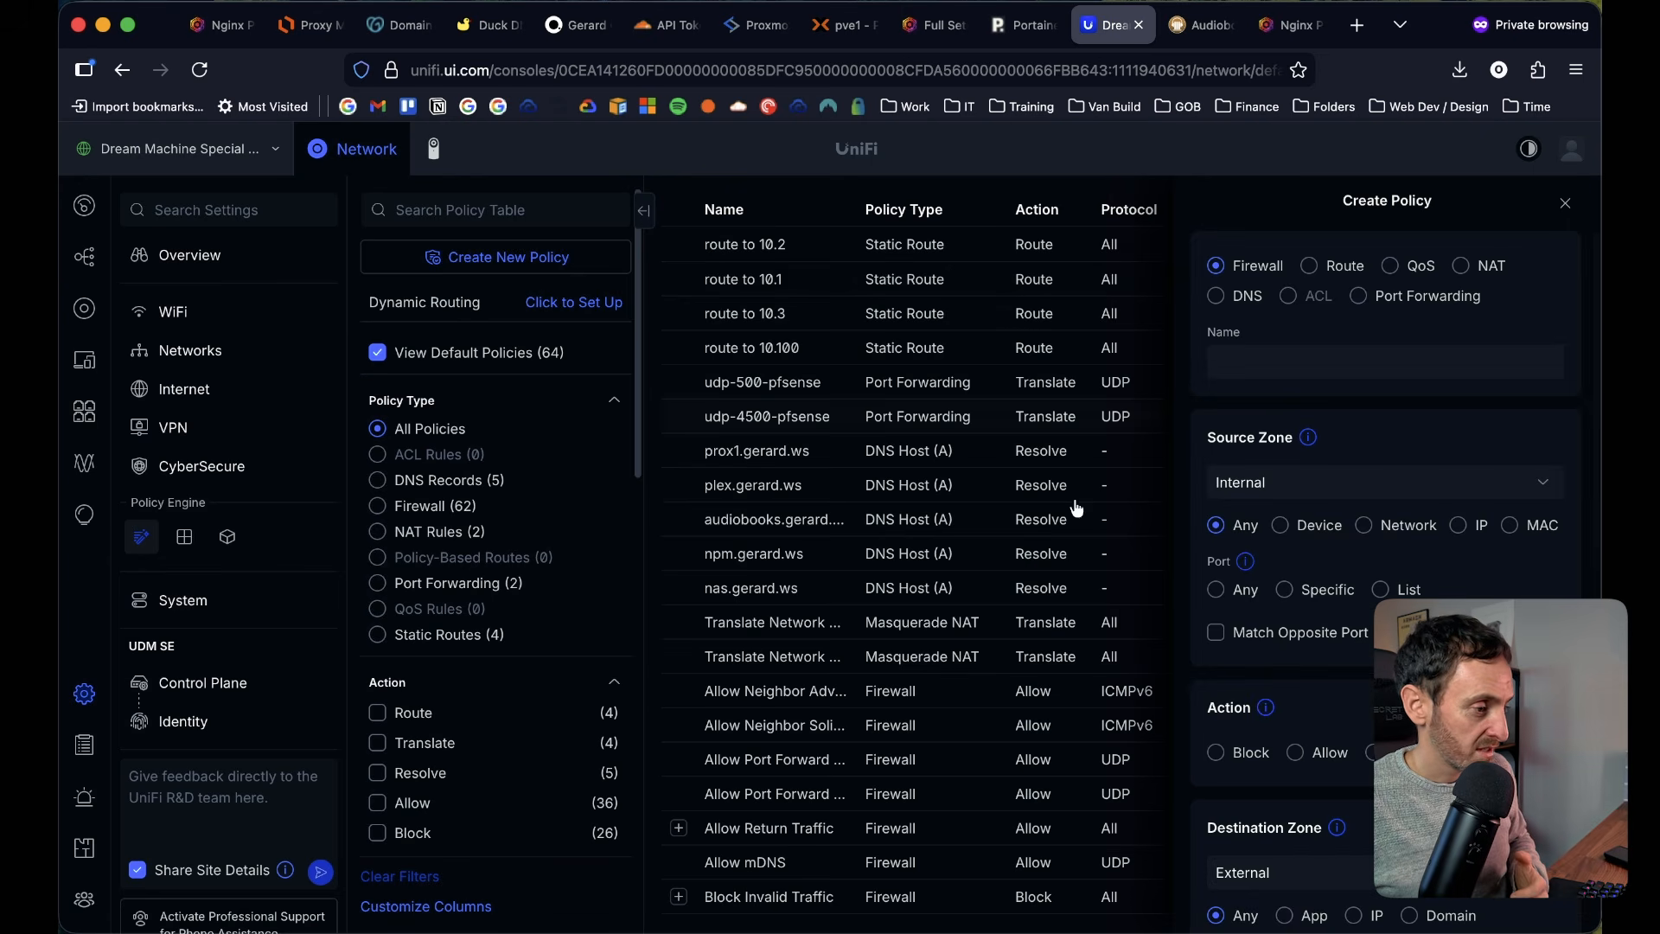
left_click(1246, 298)
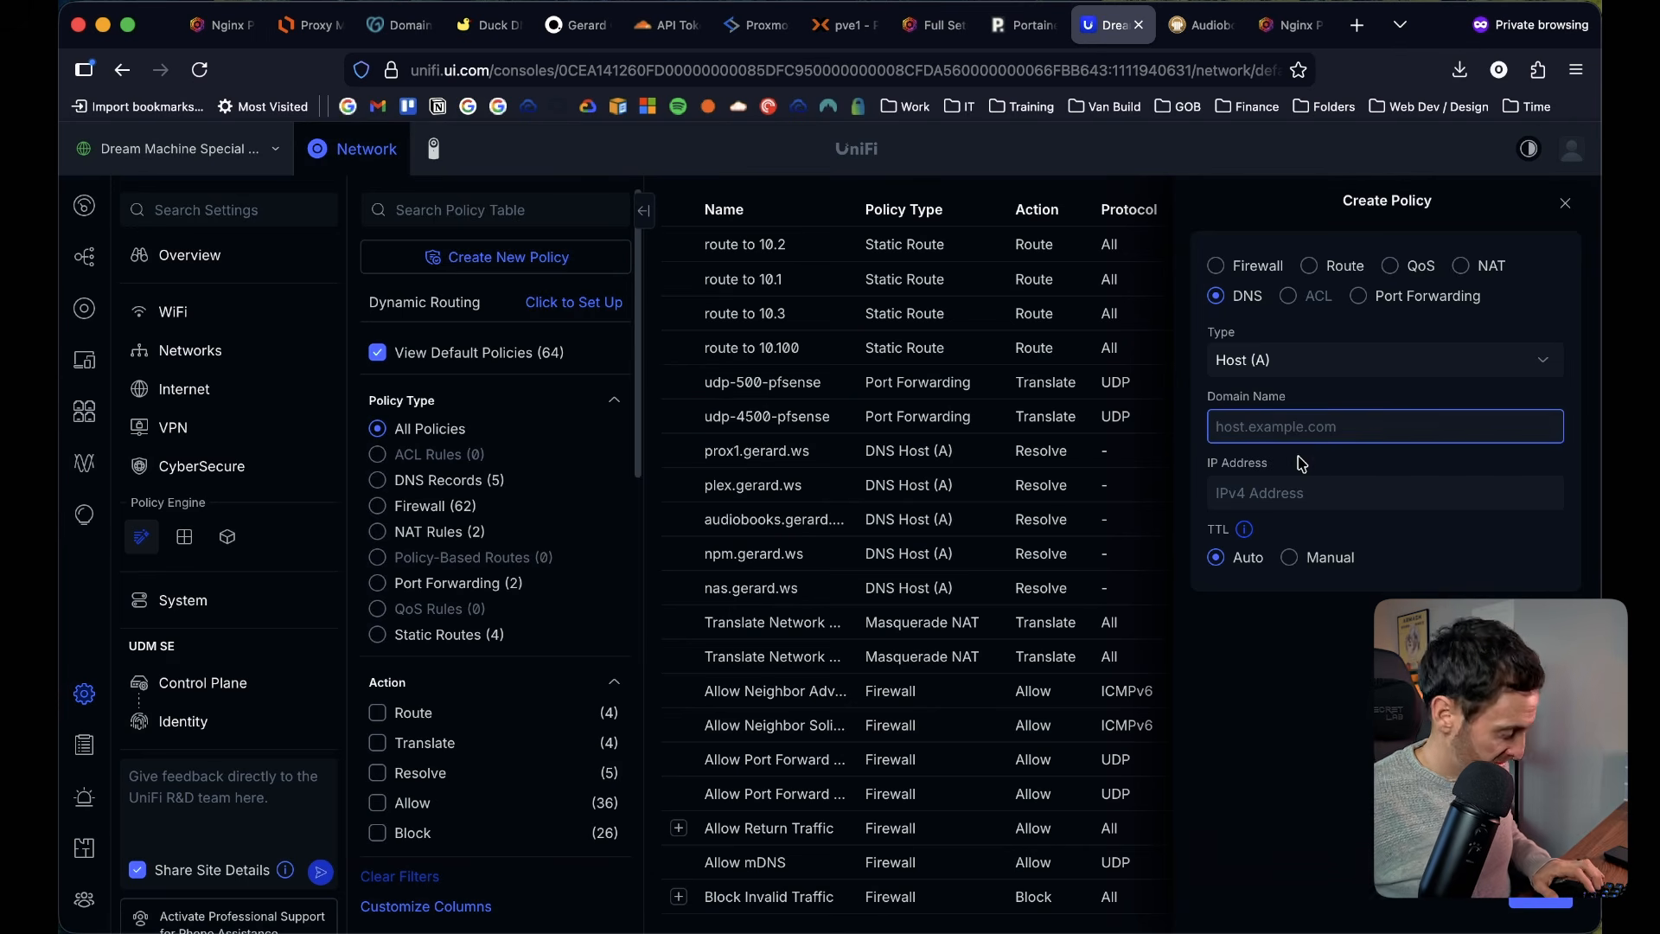
type("audio.gerard.ws")
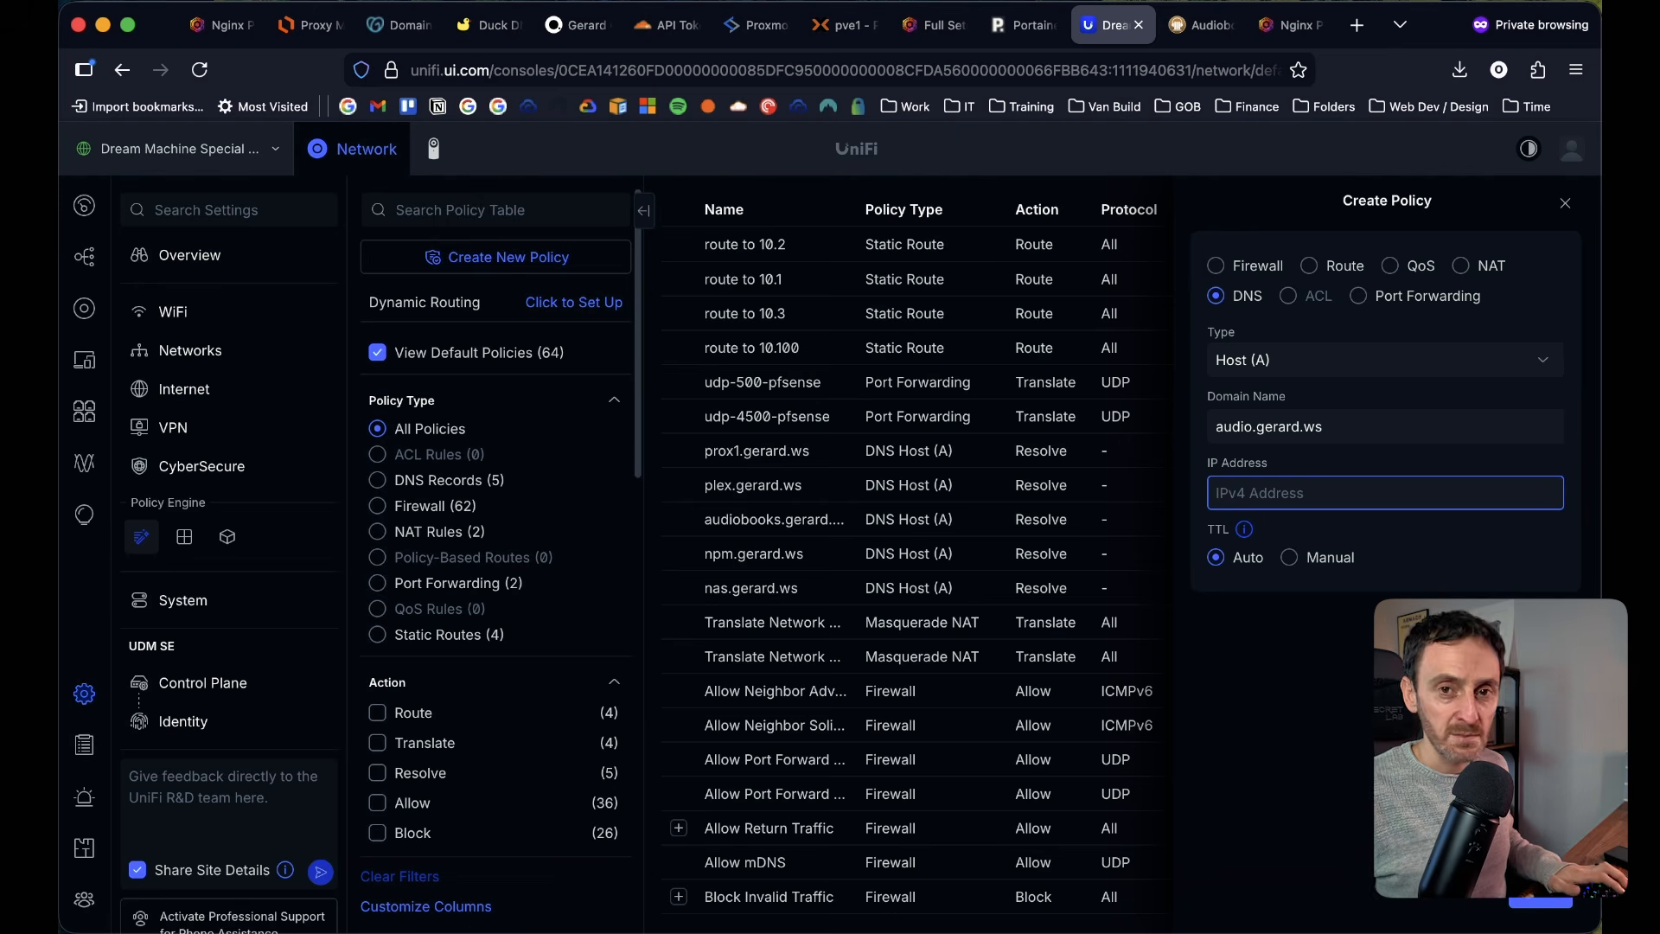
Step: Set the new DNS record's IP address to 10.96.12.174
type("1")
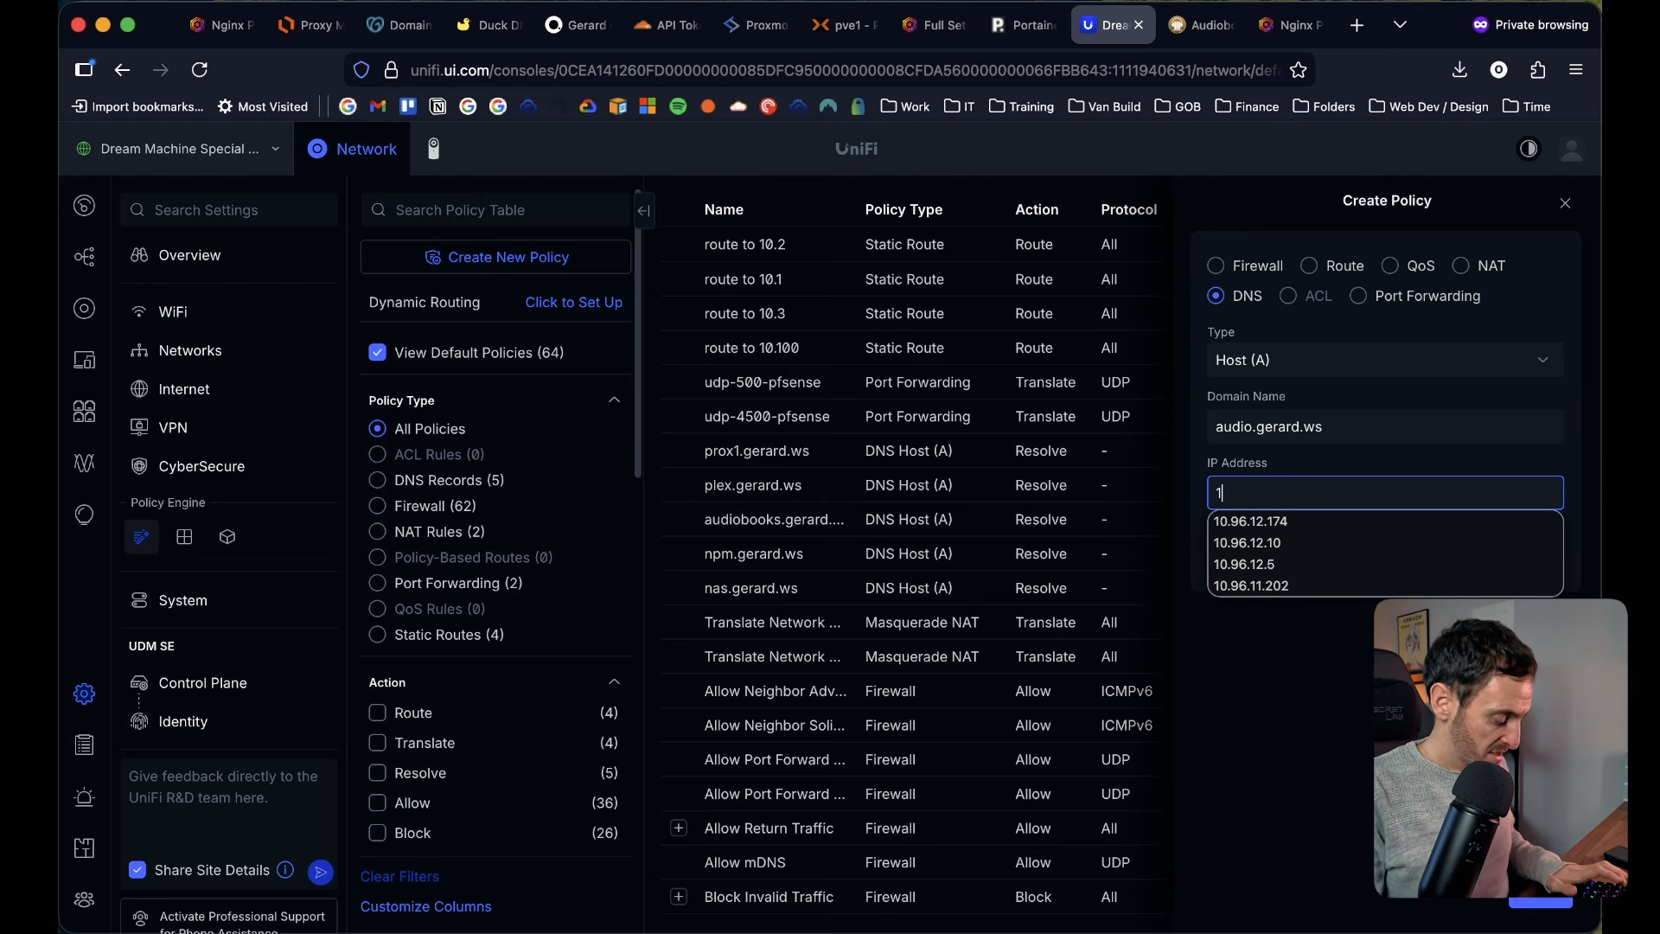
type("0.96.12.")
key("Down")
key("Return")
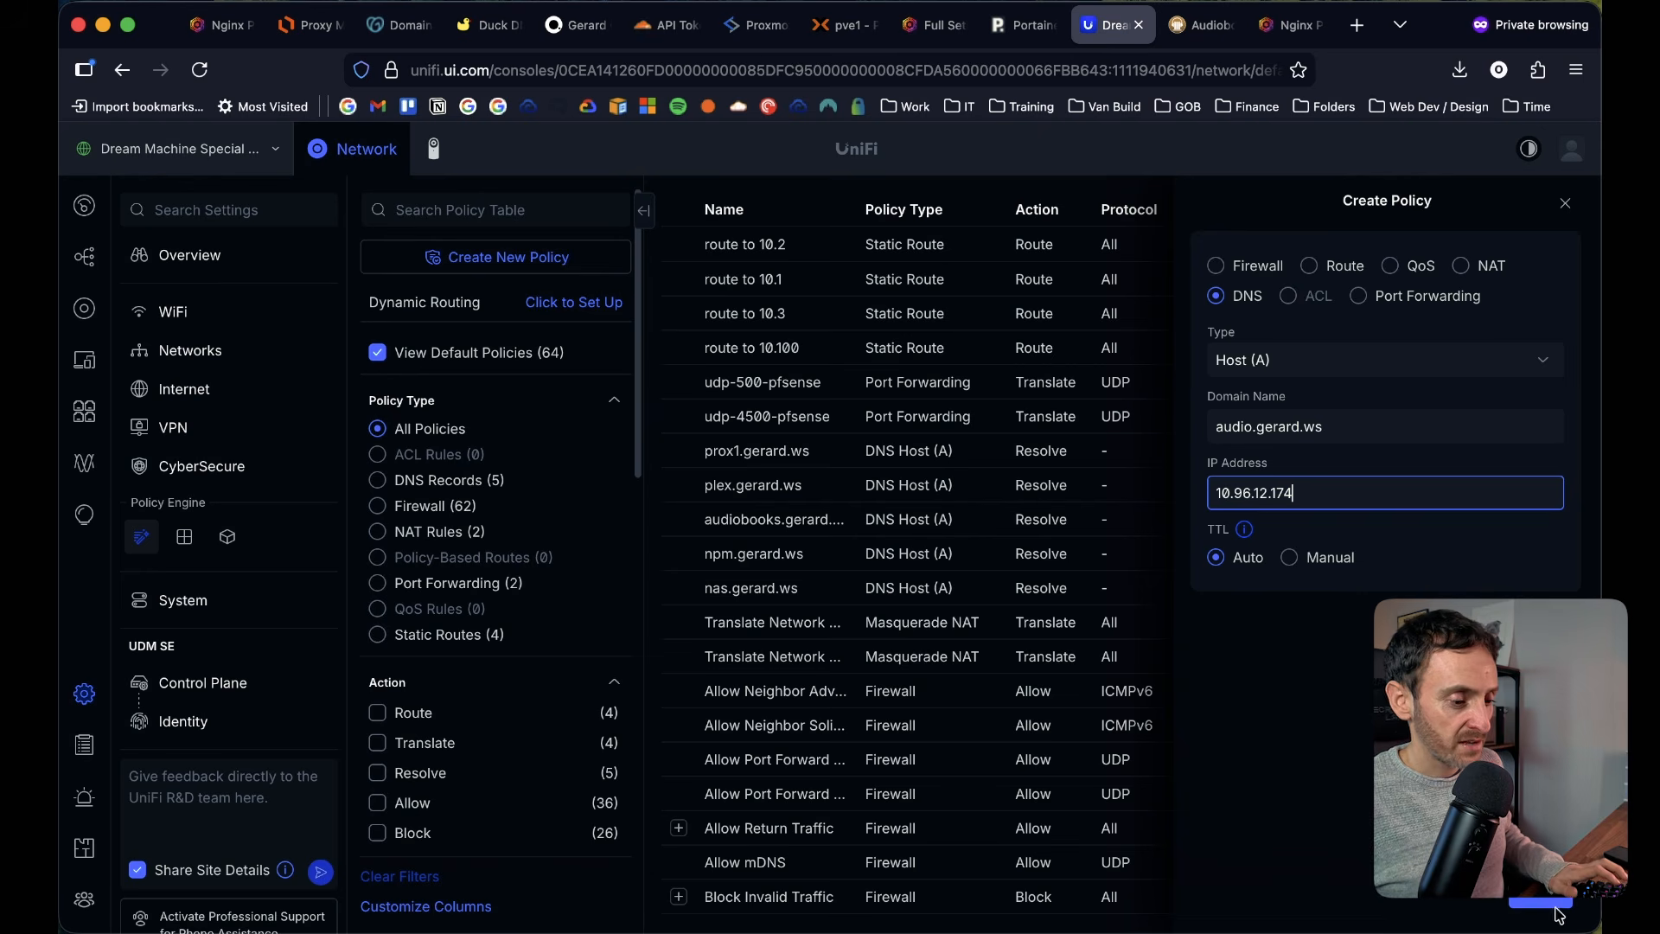